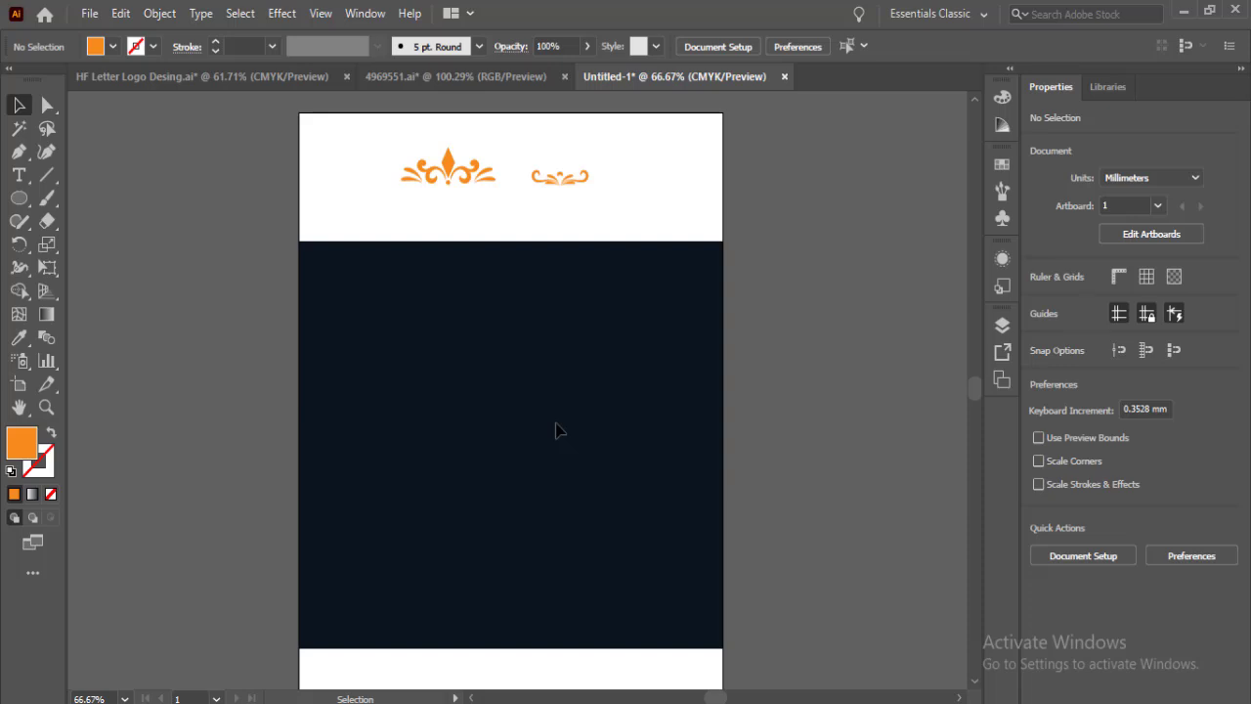
- Draw a circle about 63 mm across in the centre of the dark rectangle, with no fill and a 2 pt stroke
left_click_drag(17, 209, 58, 244)
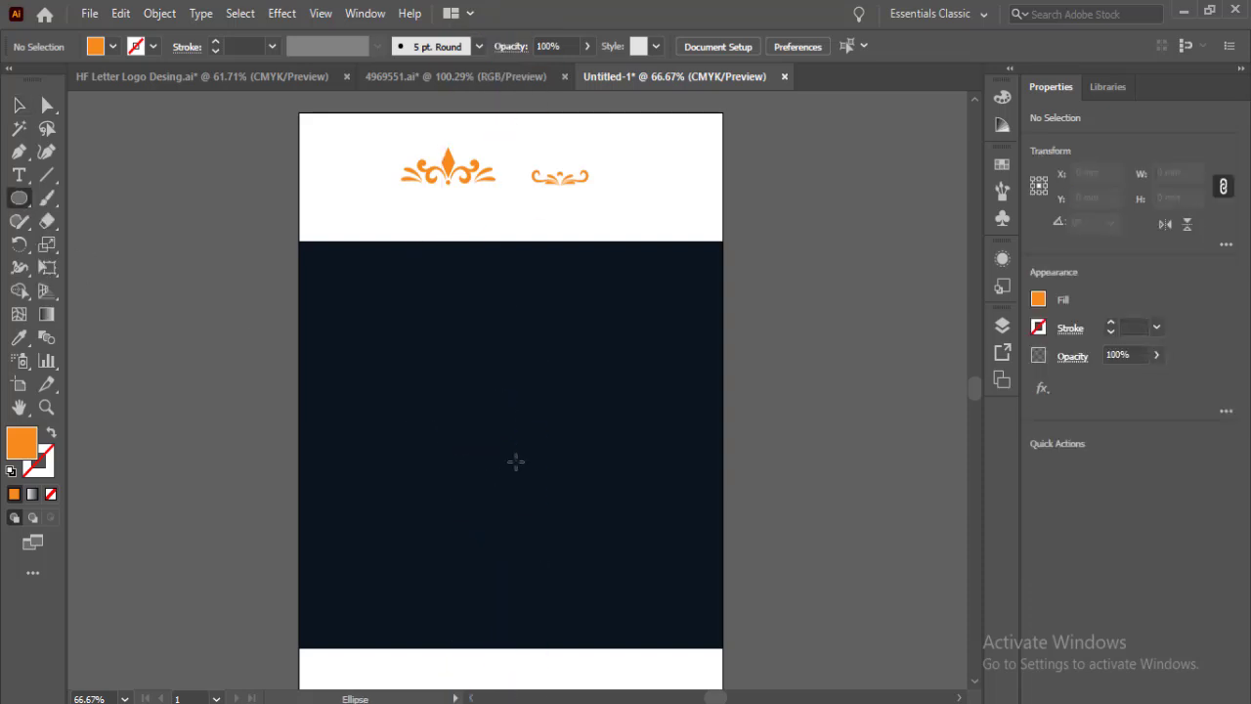
left_click_drag(510, 426, 574, 493)
key("slash")
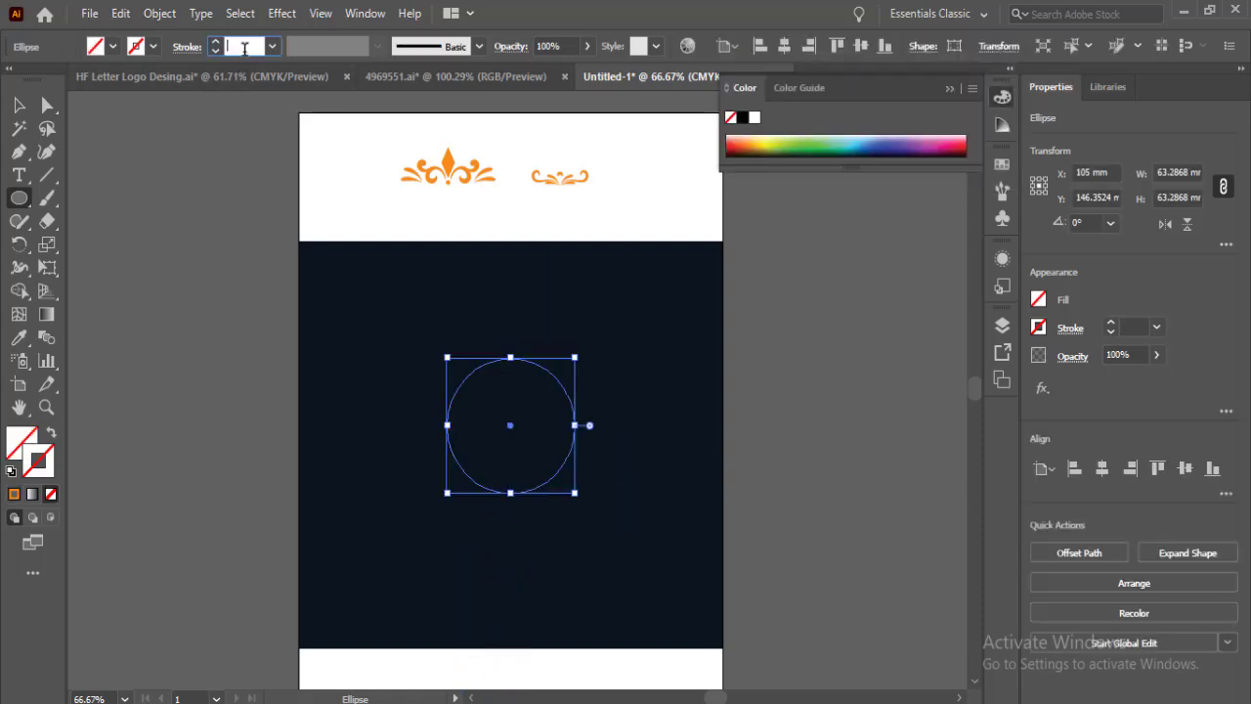
type("2")
key("Return")
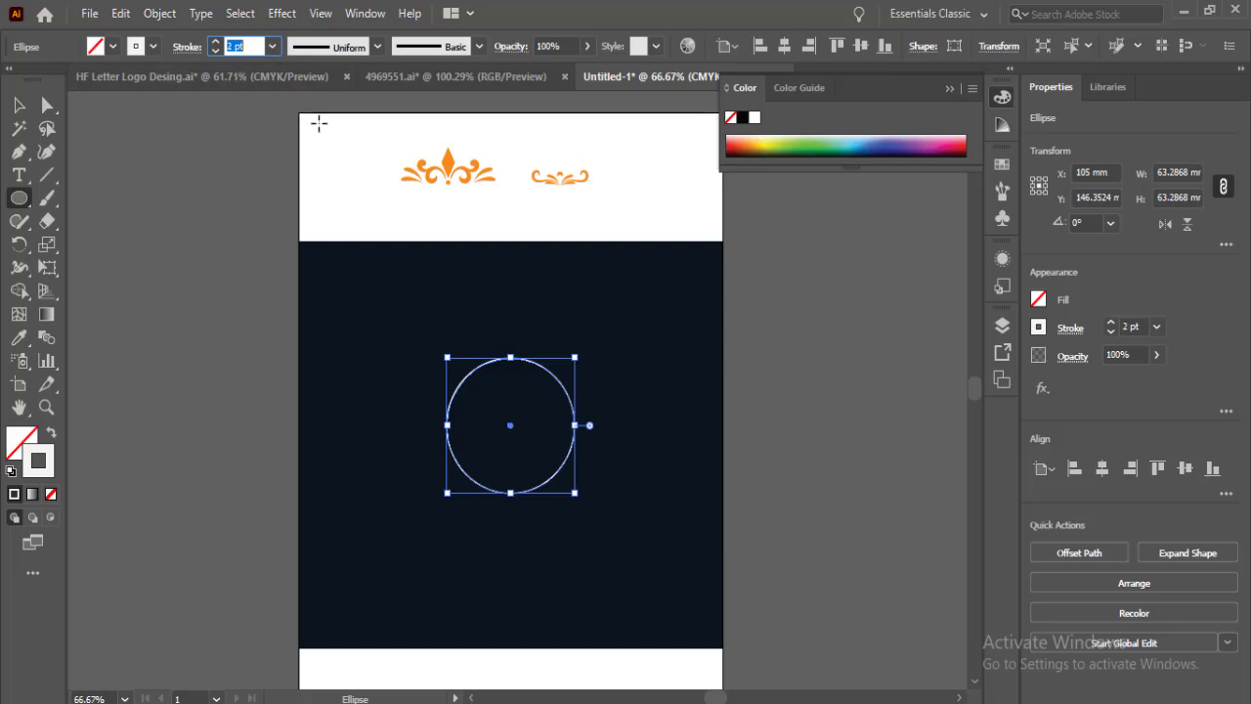
left_click(949, 89)
- Place a copy of the larger orange ornament, scaled to about 56 mm wide, centred directly above the circle
key("v")
left_click(426, 168)
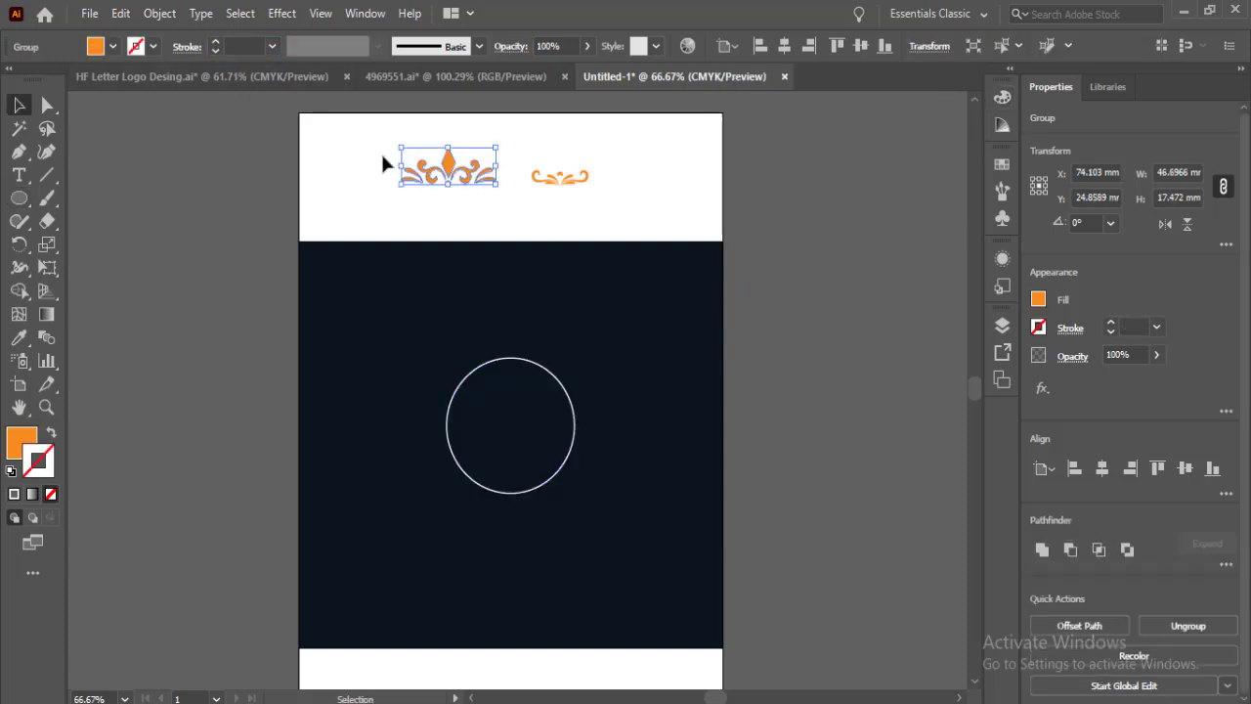
left_click_drag(437, 163, 568, 309)
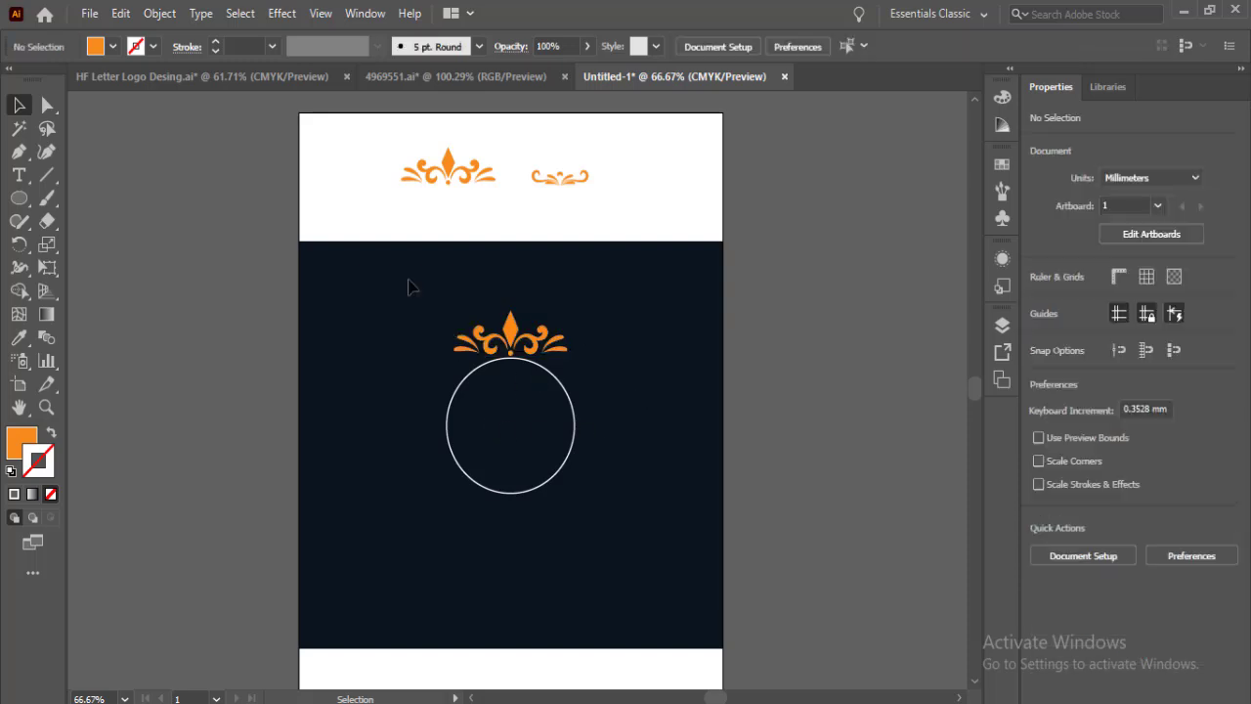
- Make 90° rotated copies of the ornament around the circle's centre until four ornaments surround the circle
left_click_drag(411, 282, 592, 357)
key("r")
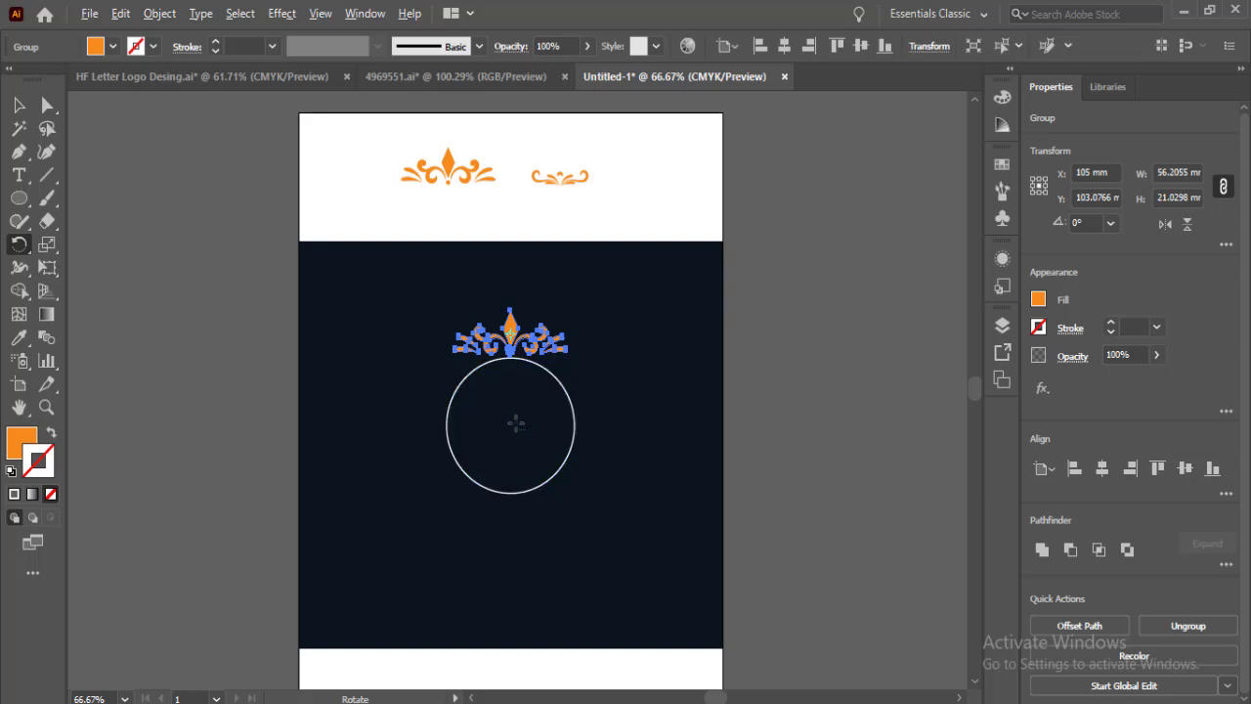
left_click(511, 425, "alt")
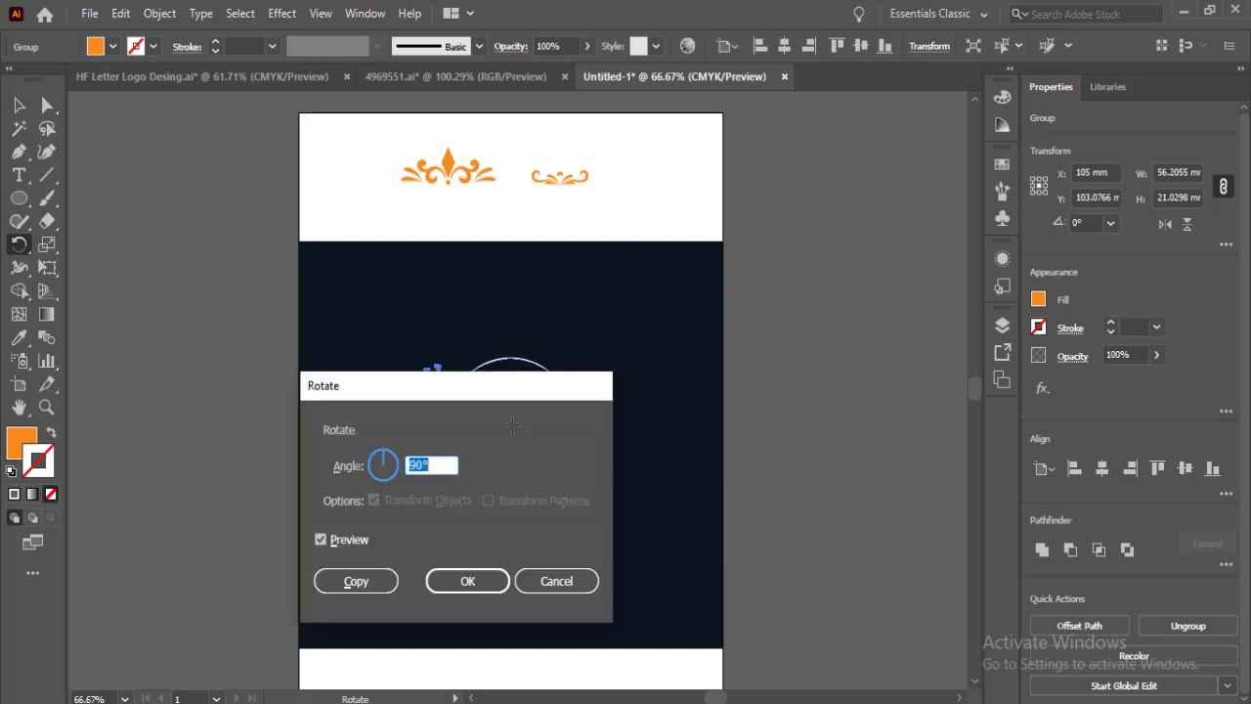
left_click(362, 583)
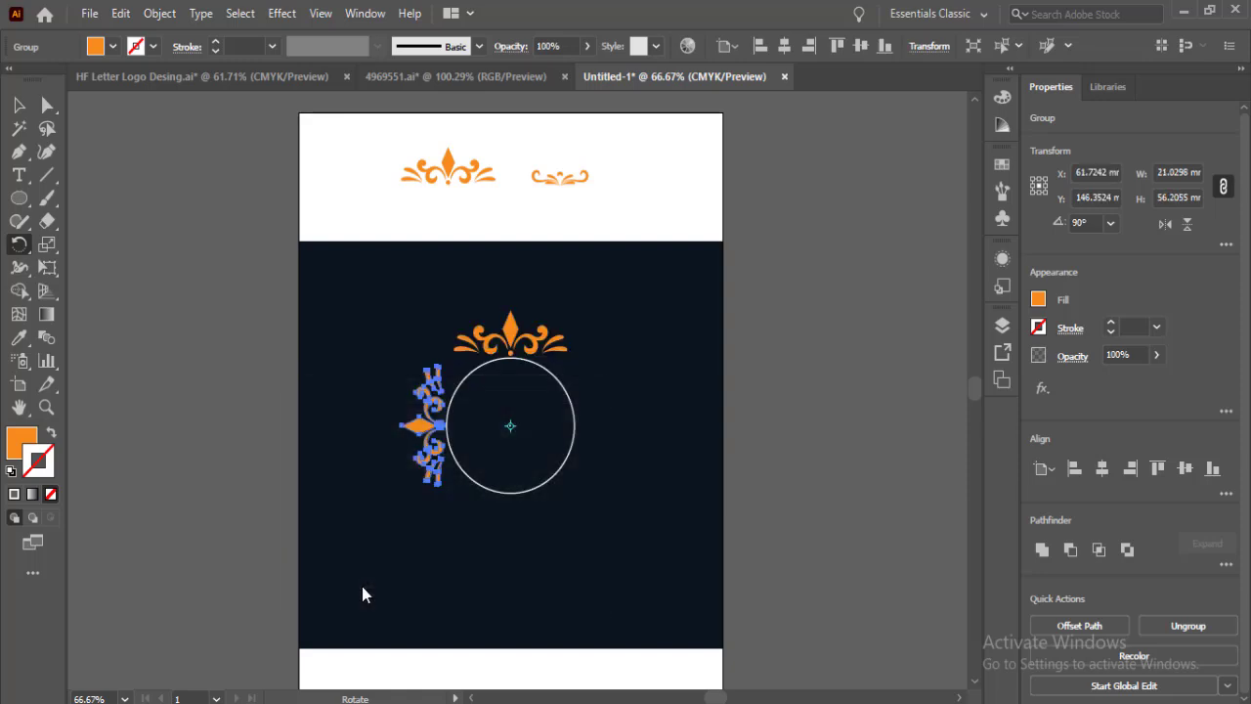
key("ctrl+d")
key("ctrl+d")
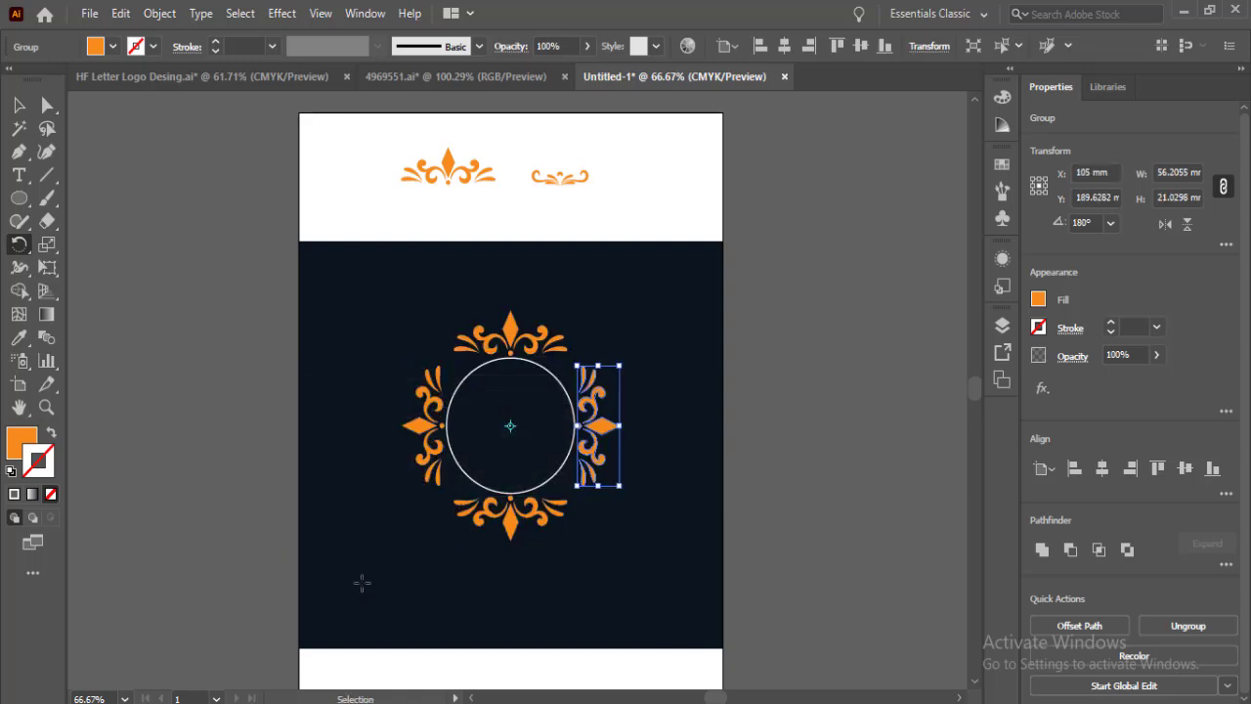
- Enlarge the circle to about 64 mm with a 4 pt stroke and add an inner copy about 55 mm across
key("v")
left_click(558, 378)
left_click_drag(576, 358, 572, 358)
- Set the inner circle's stroke weight to 2 pt
left_click(230, 46)
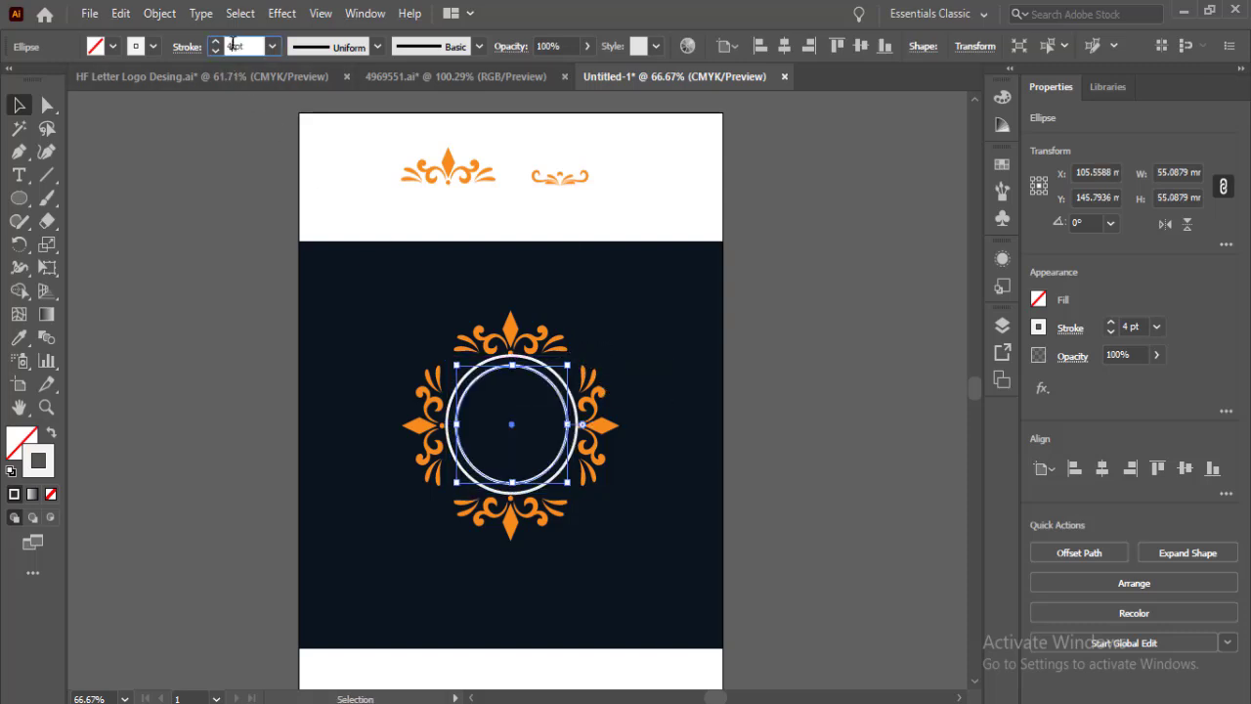
scroll(231, 46, "down", 3)
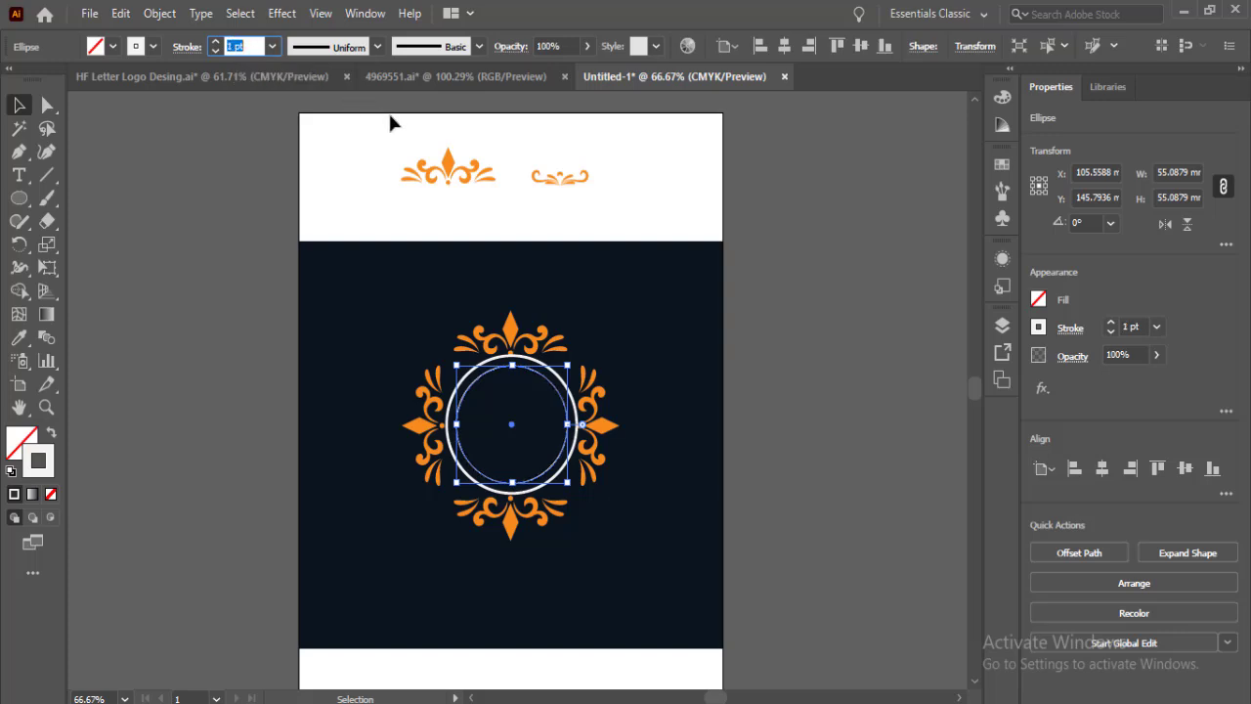
key("Up")
left_click(16, 115)
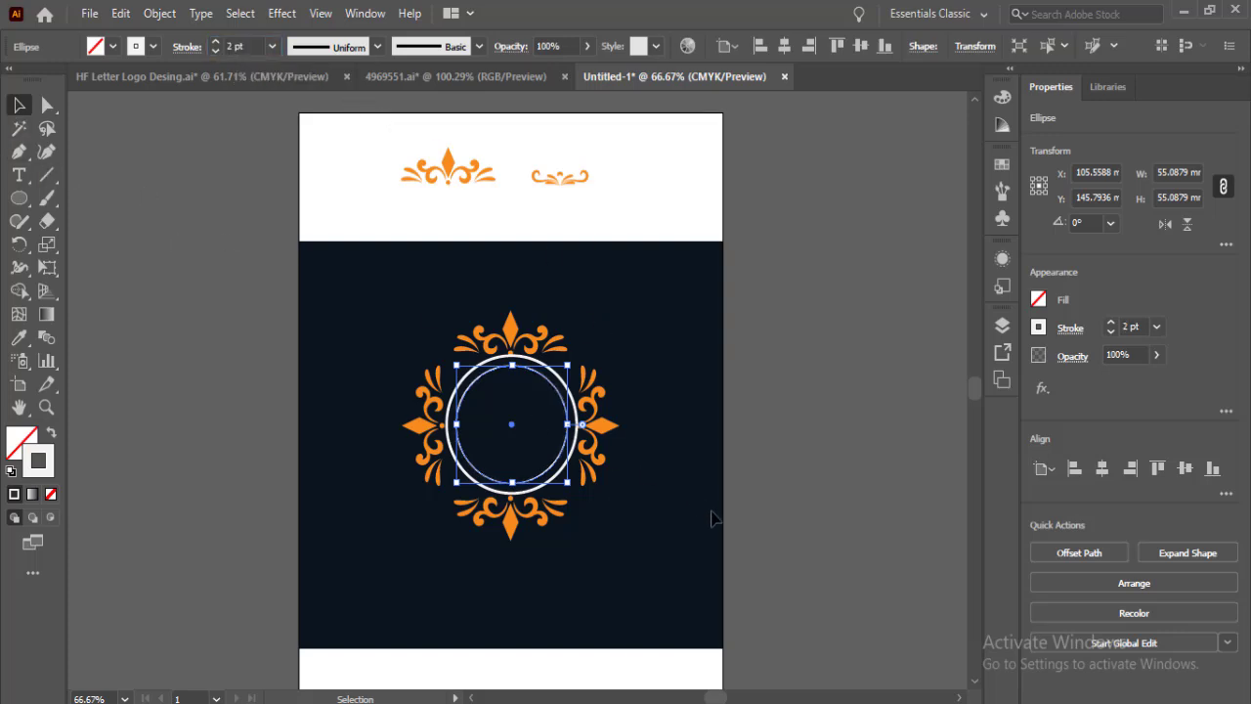
left_click(713, 516)
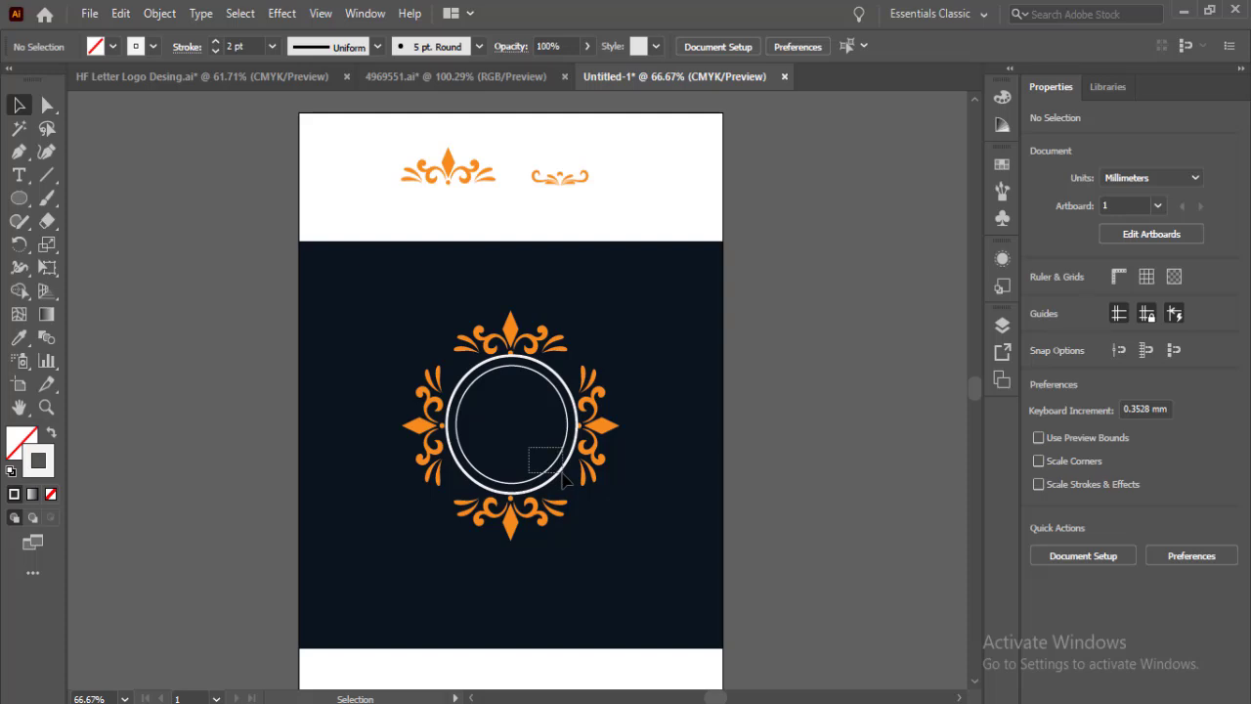
- Expand both circles' strokes into filled shapes and colour them with the orange sampled from the ornament
left_click_drag(563, 480, 565, 483)
left_click(160, 12)
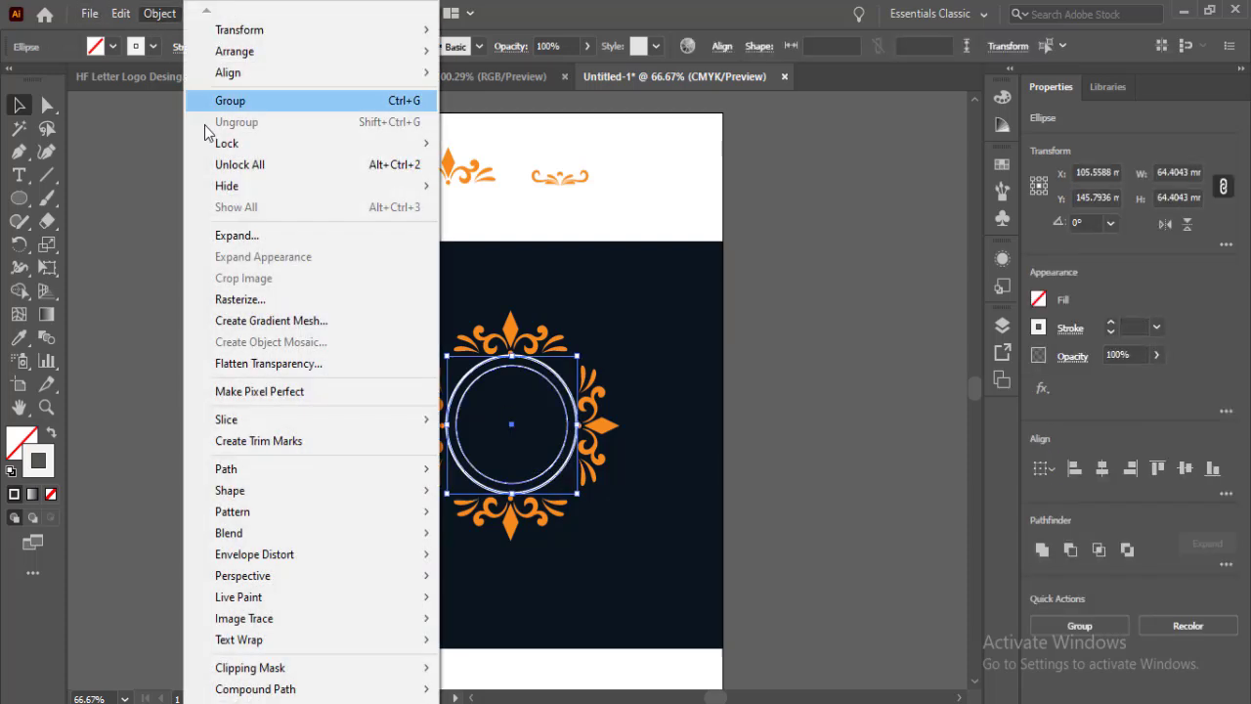
left_click(219, 238)
left_click(284, 468)
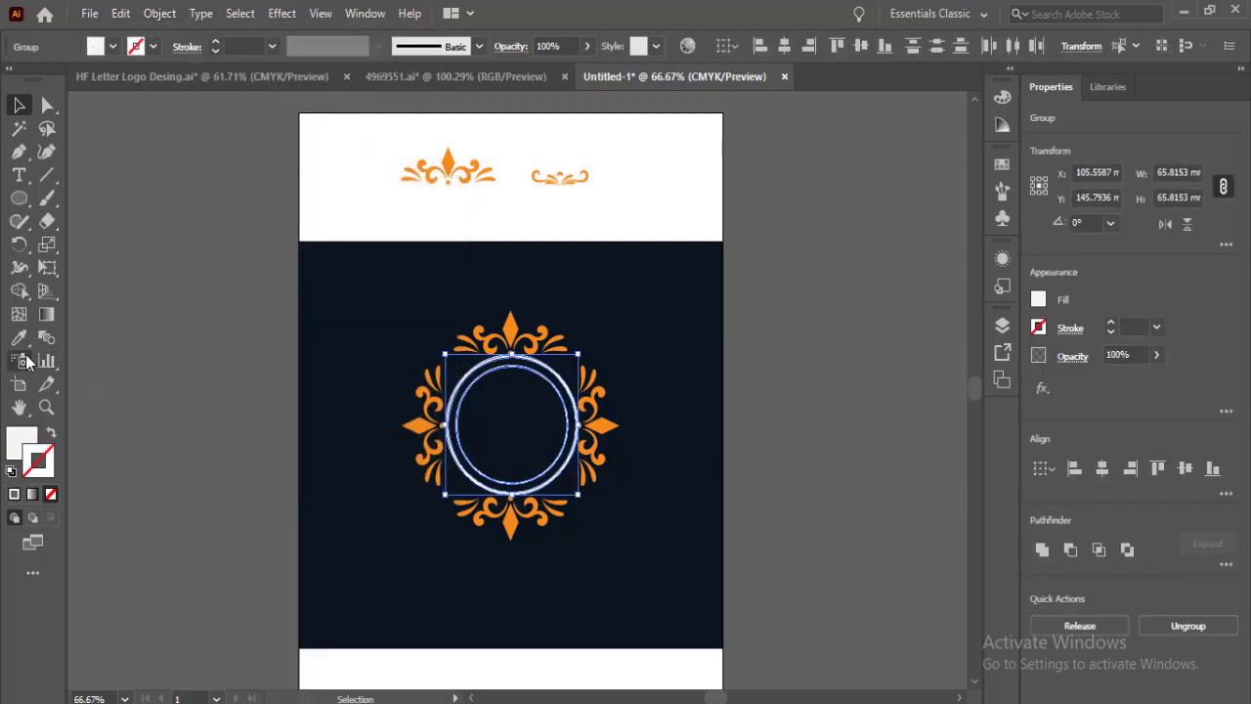
key("i")
left_click(512, 317)
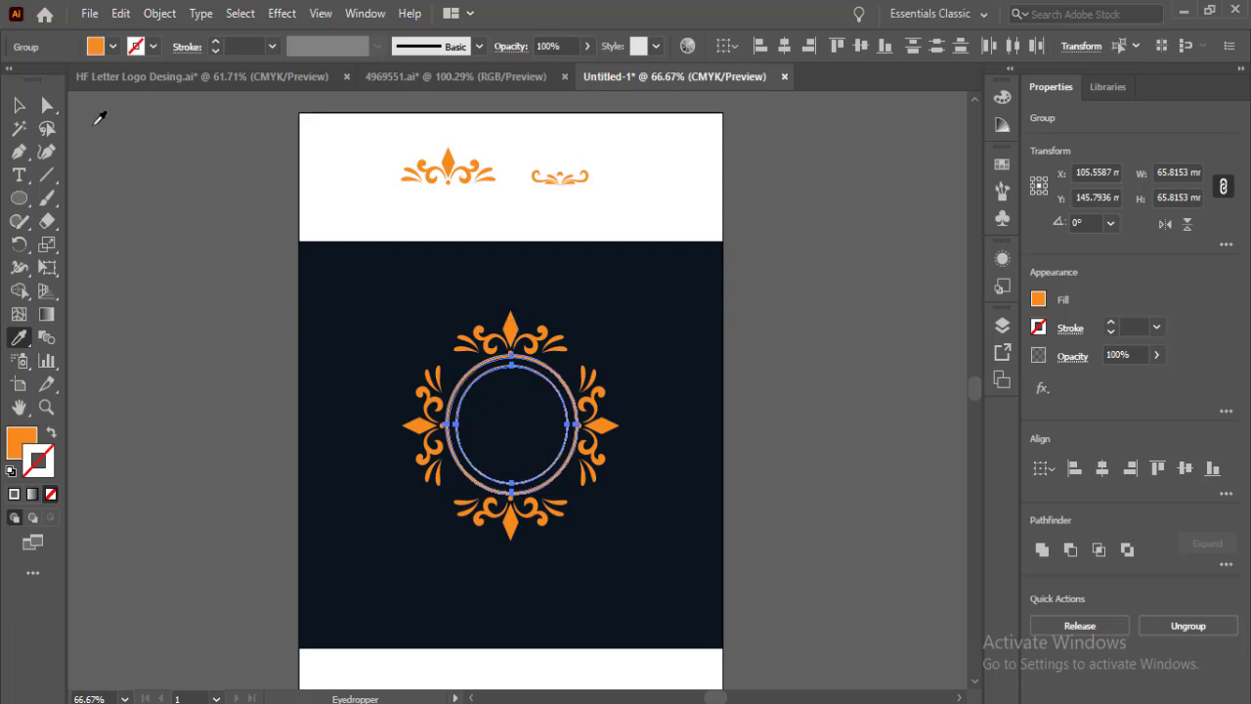
key("v")
left_click(687, 537)
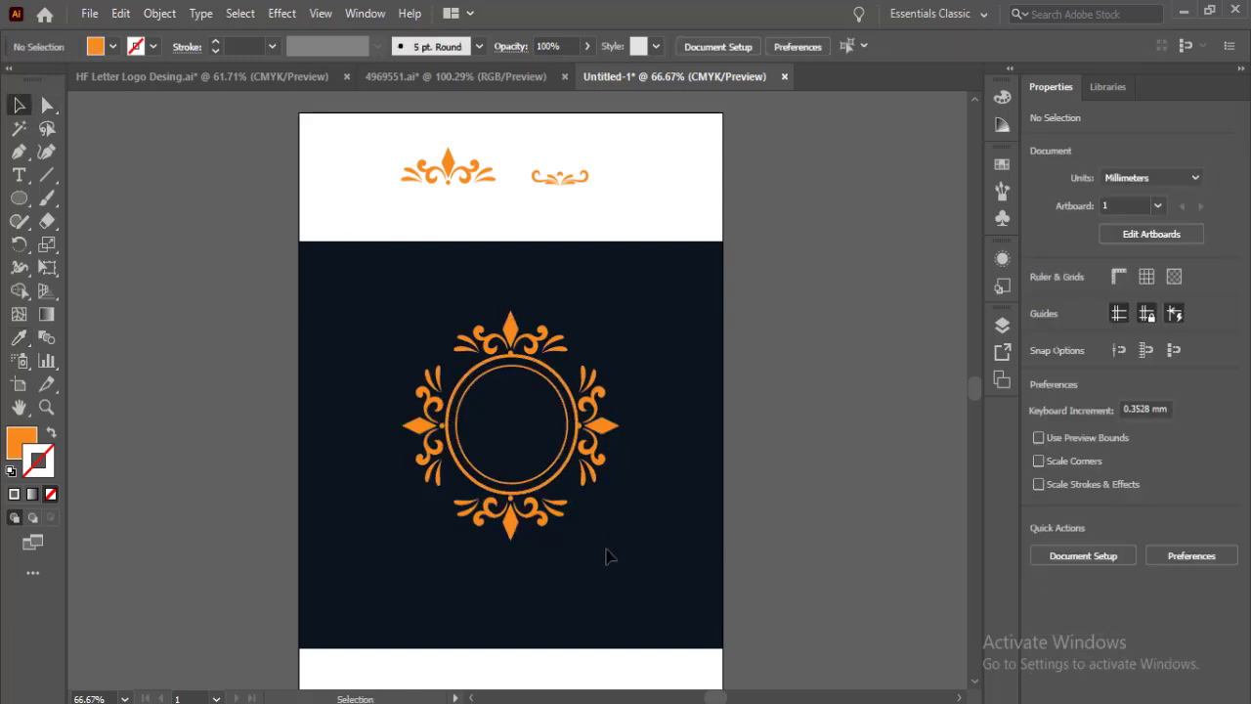
- Add the letter M in Retroica Regular, enlarged to about 135 pt, inside the inner ring
left_click(19, 175)
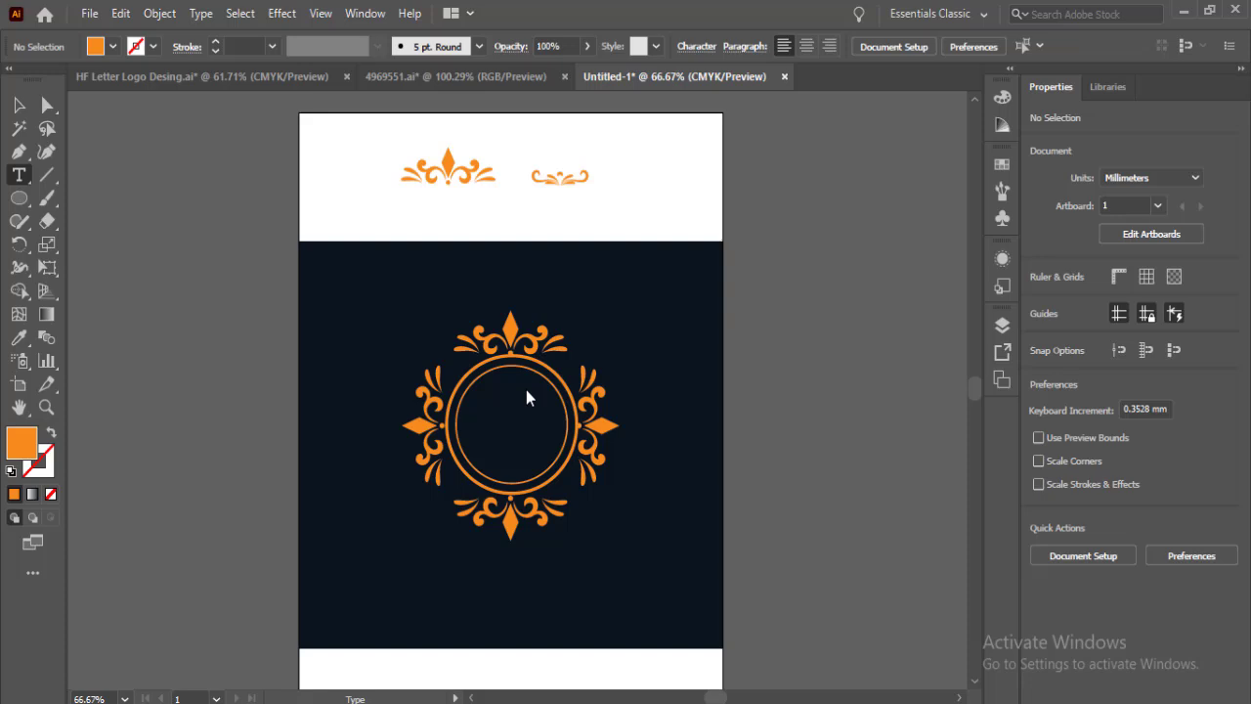
left_click(616, 326)
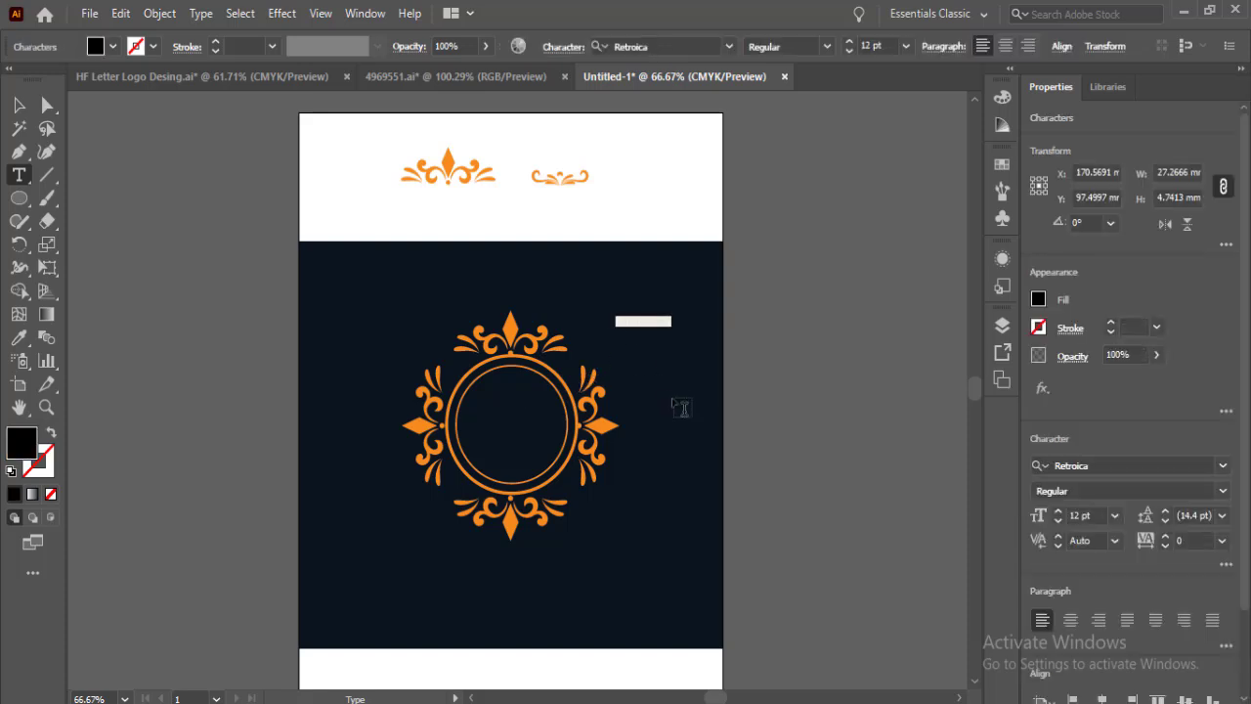
key("BackSpace")
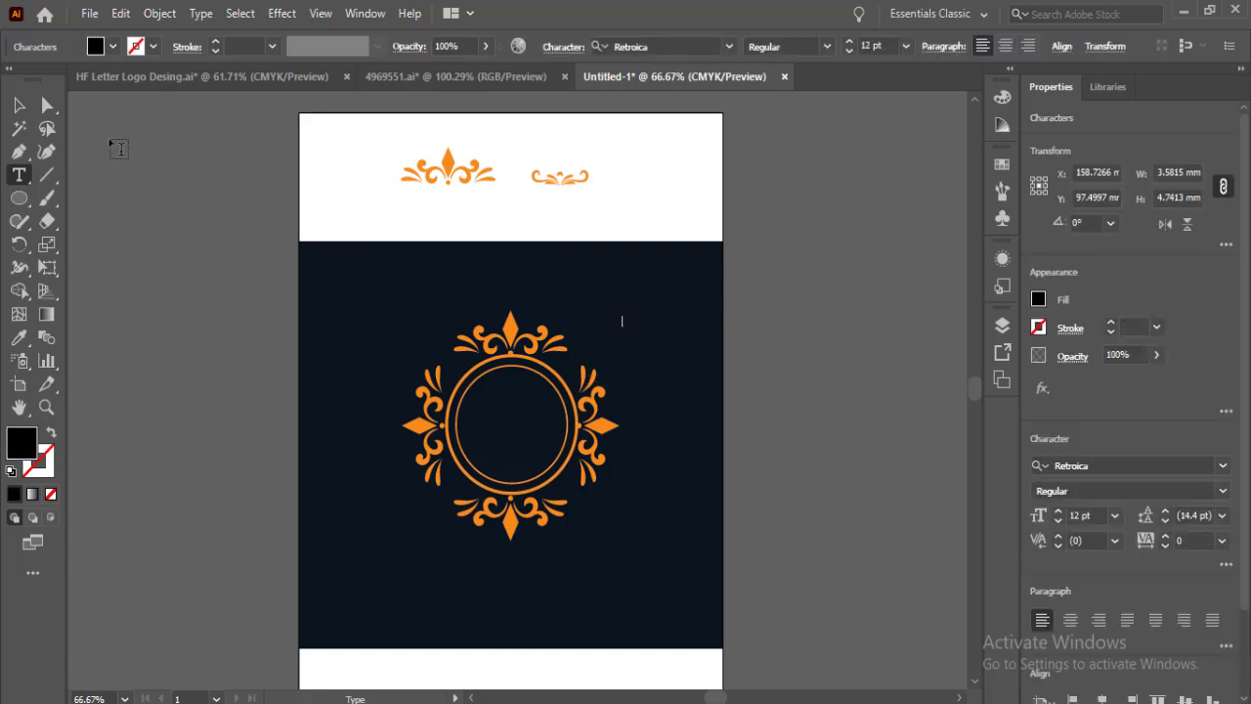
left_click(18, 105)
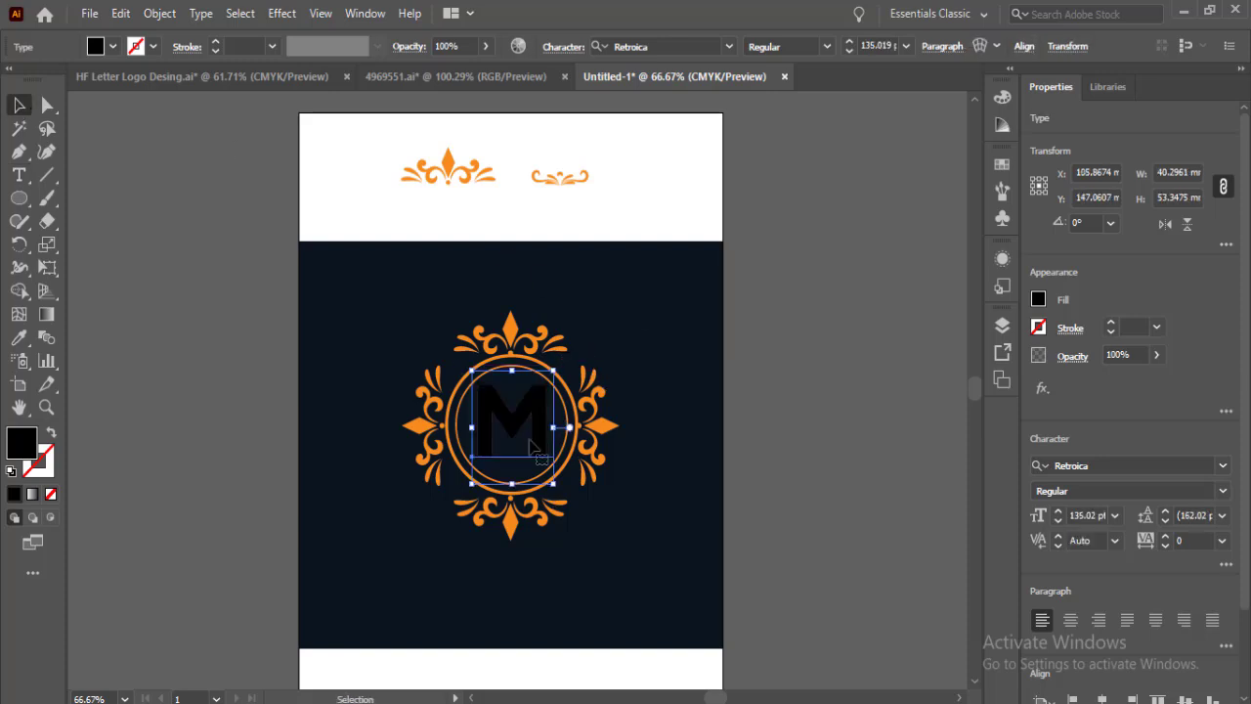
- Convert the letter M to outlines and fill it with the orange sampled from the ornament
right_click(515, 431)
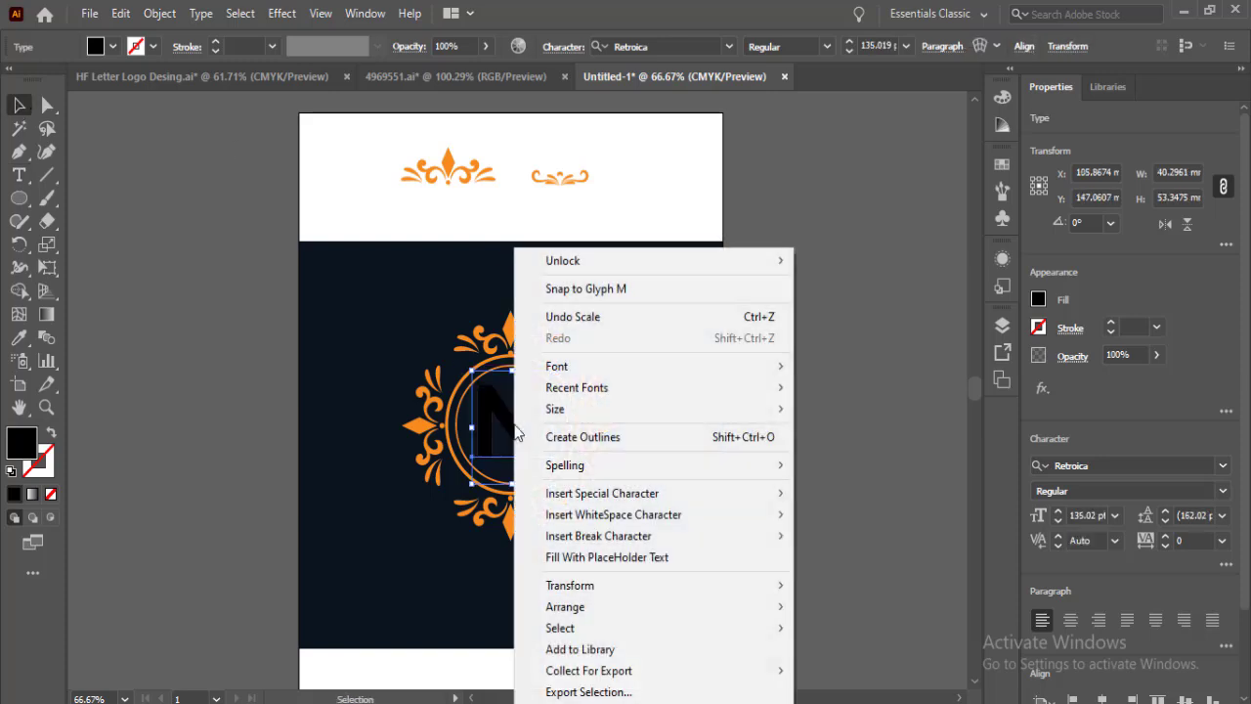
left_click(573, 437)
left_click(19, 337)
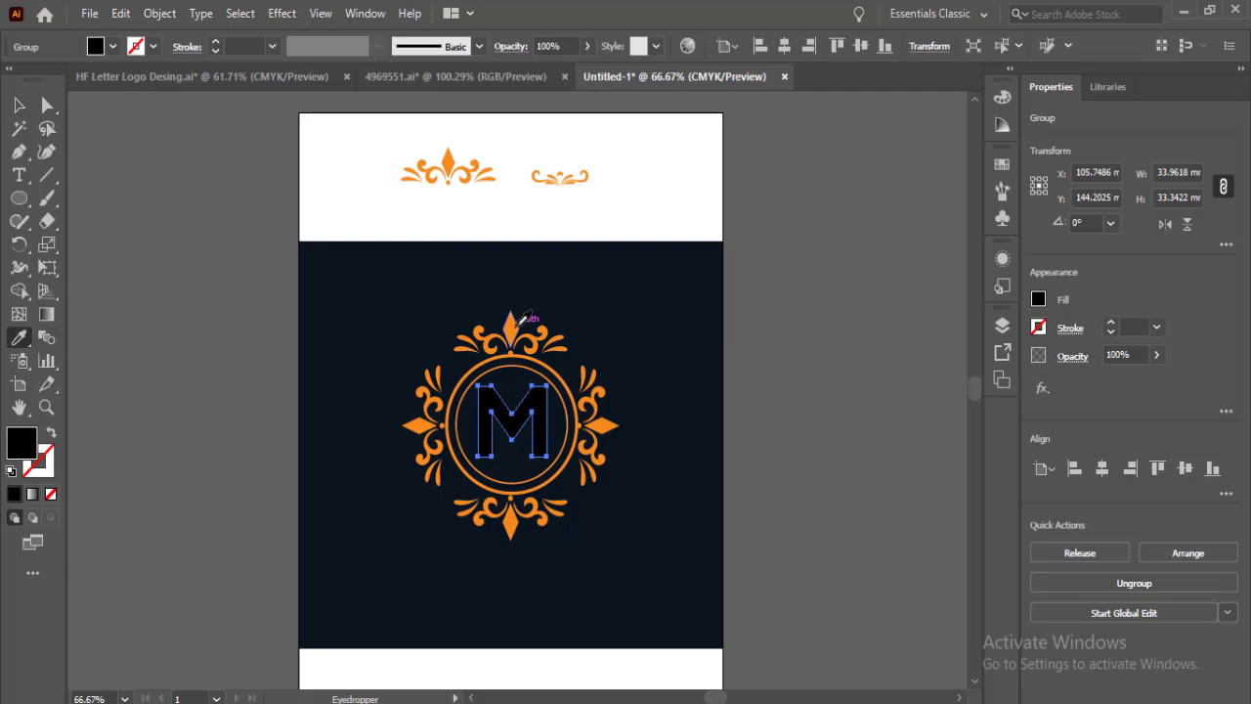
left_click(516, 322)
left_click(19, 104)
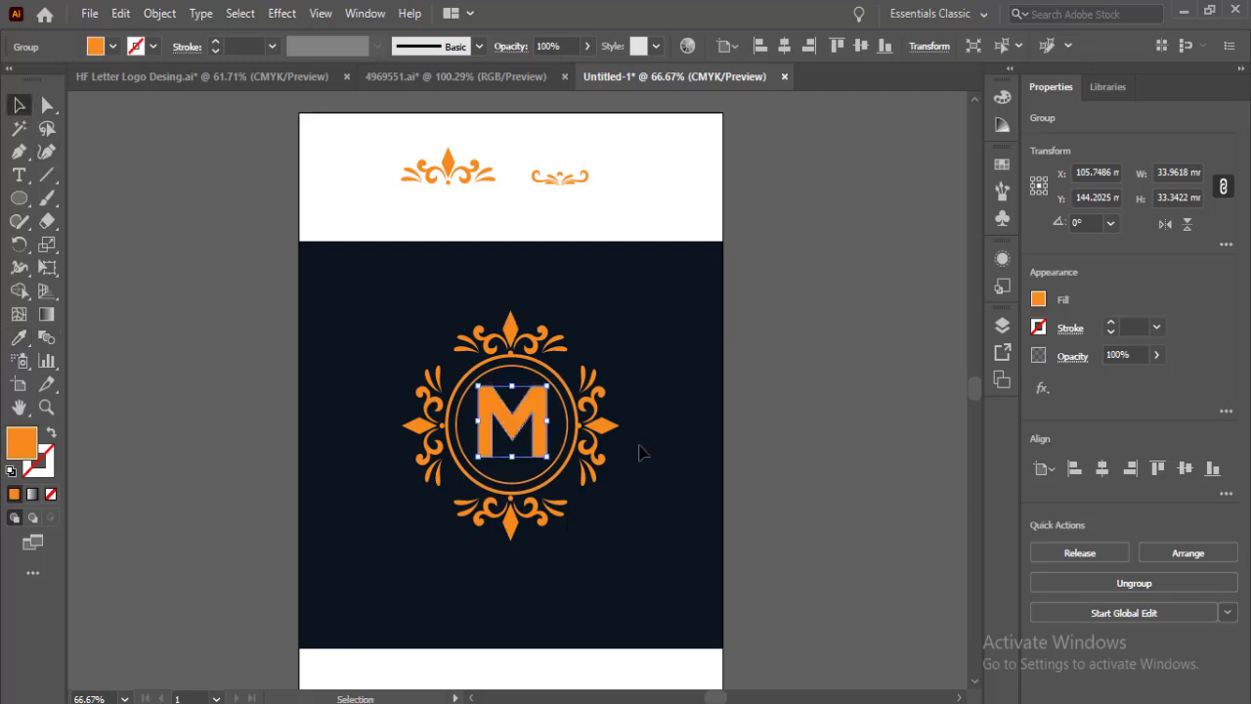
- Nudge the letter M slightly left and down to centre it within the rings
left_click(636, 521)
left_click(539, 427)
key("Left")
key("Left")
key("Left")
key("Down")
key("Down")
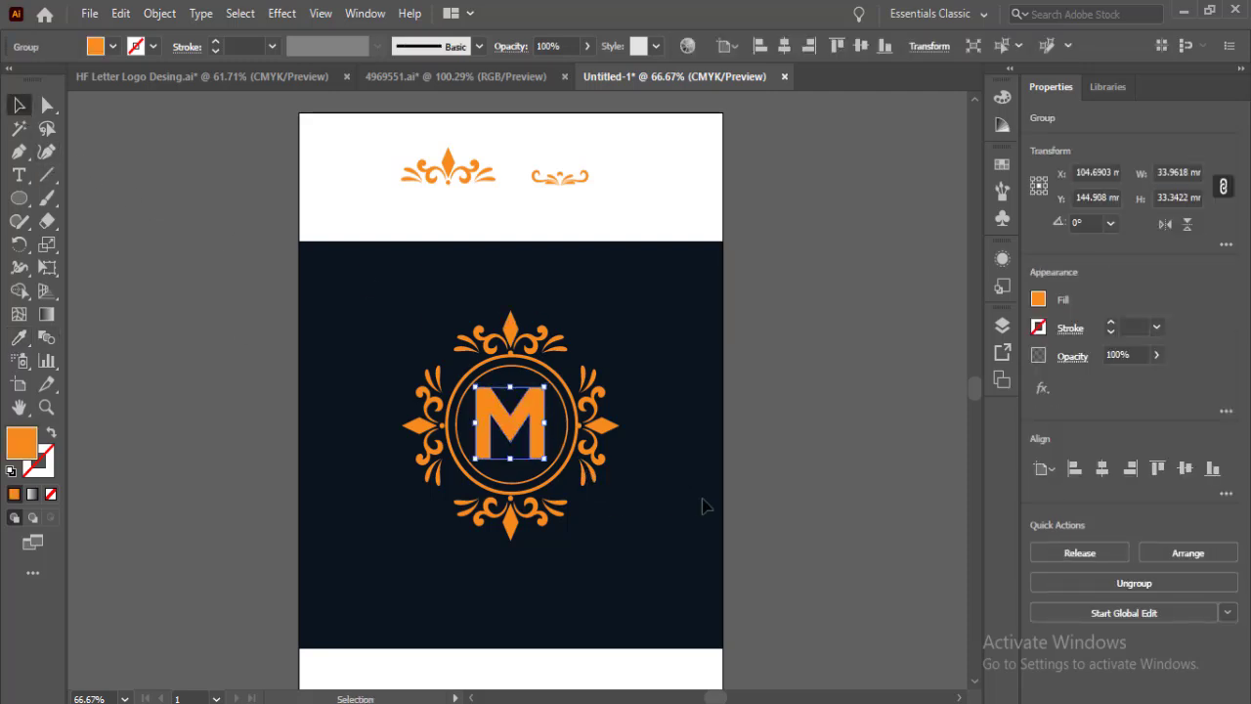
left_click_drag(647, 563, 405, 328)
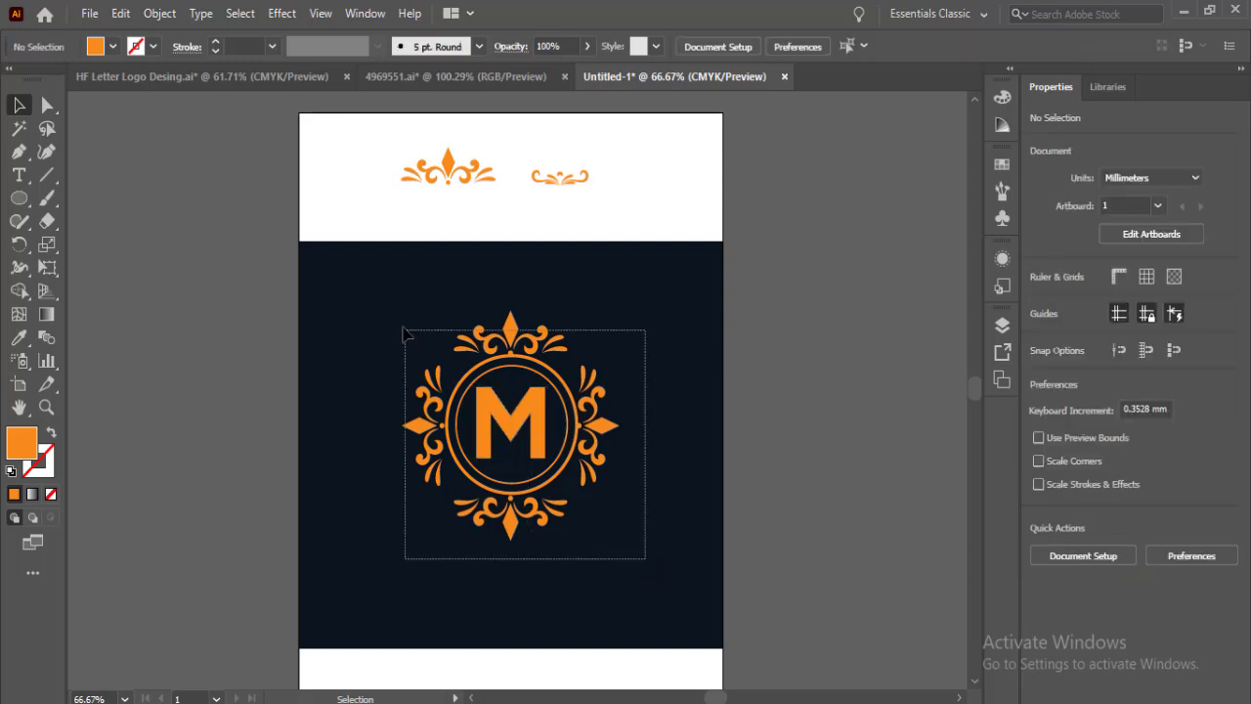
left_click(615, 565)
left_click(540, 435)
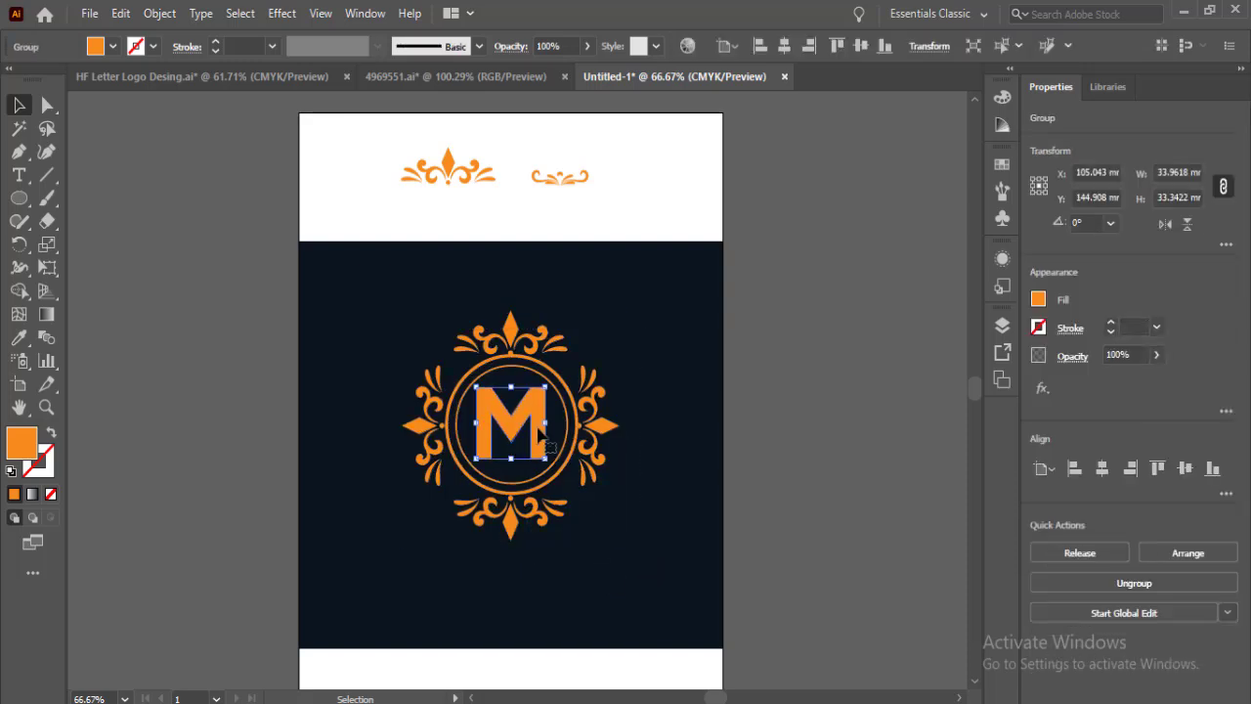
left_click_drag(662, 620, 403, 301)
left_click(637, 616)
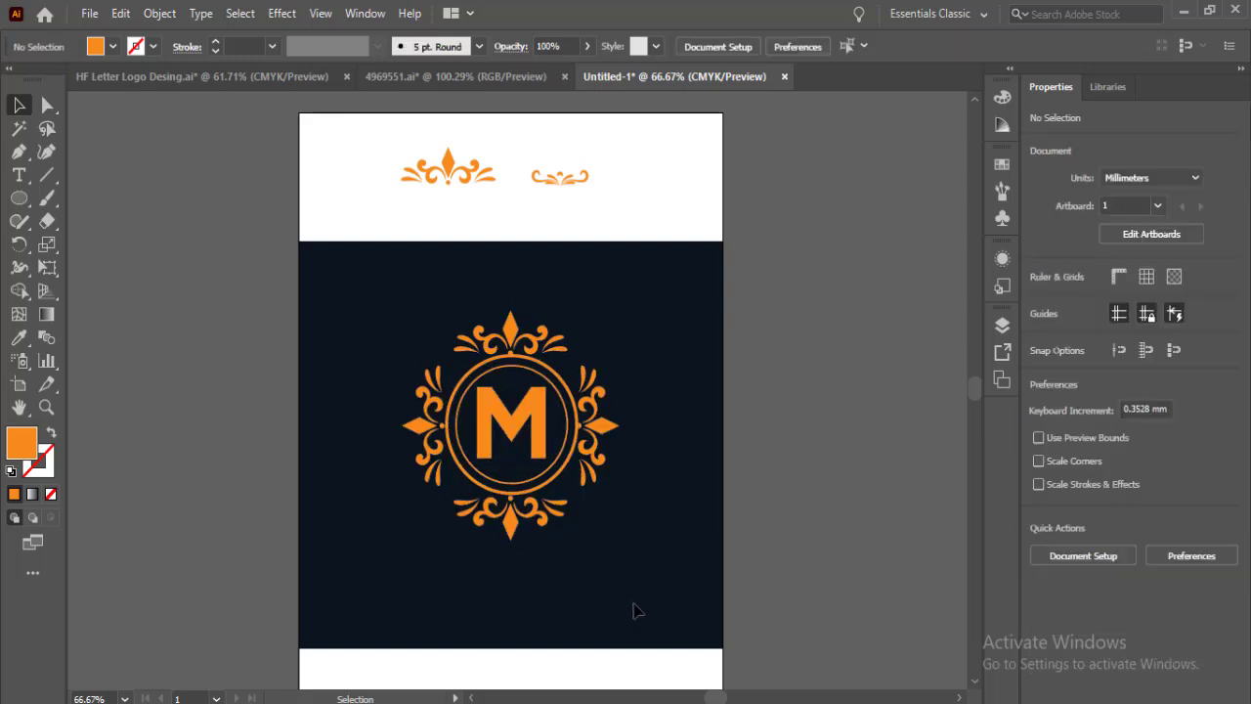
- Apply a Multiply drop shadow at 75% opacity to the letter M, with an X offset of 1 mm and an adjusted Y offset
left_click(528, 430)
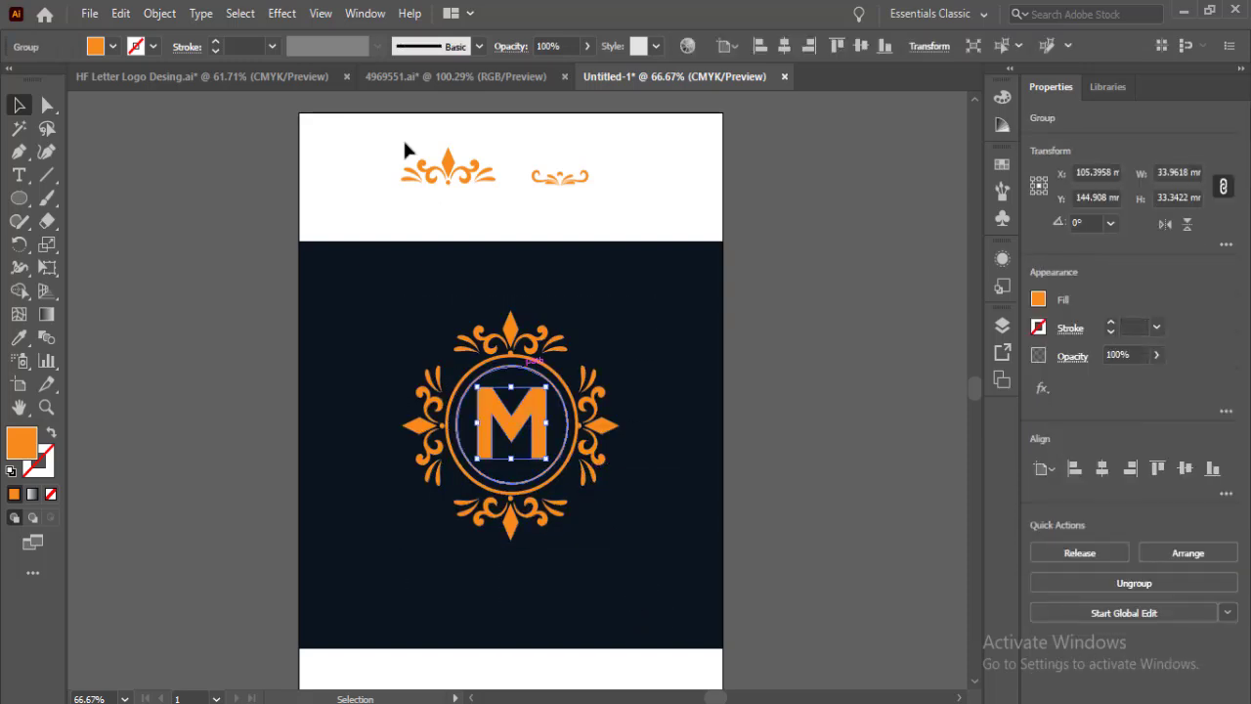
left_click(296, 14)
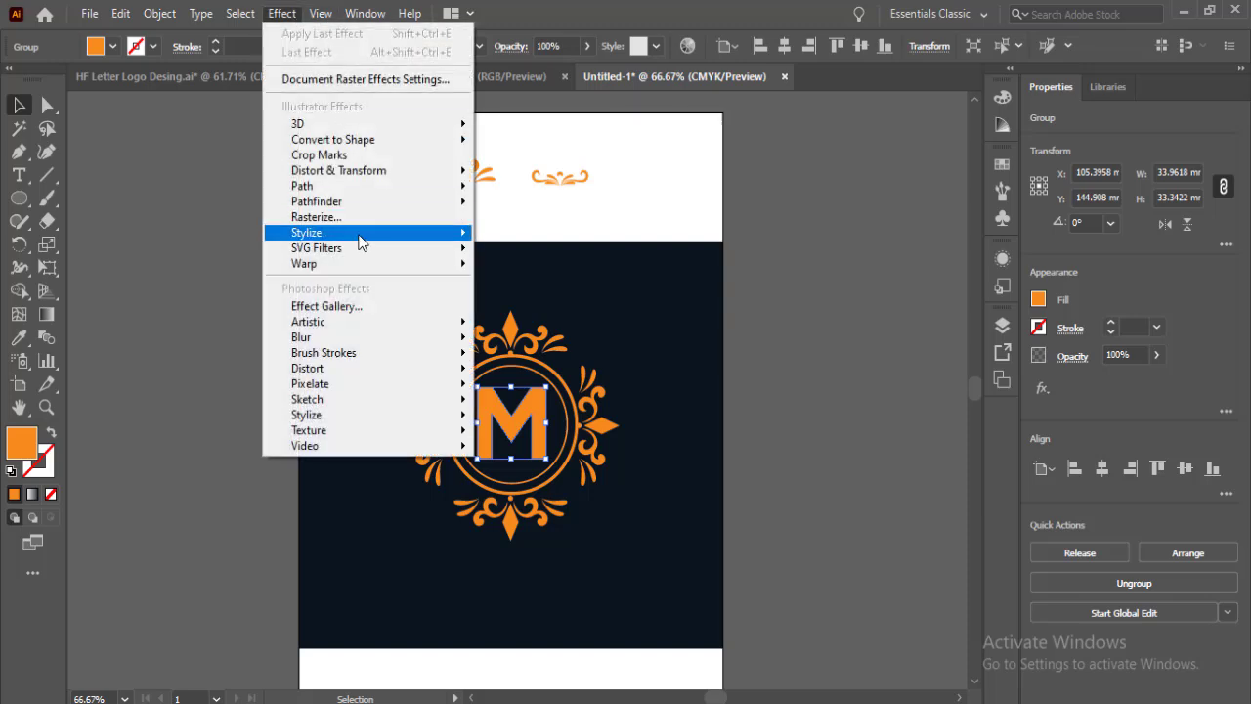
mouse_move(350, 235)
left_click(546, 238)
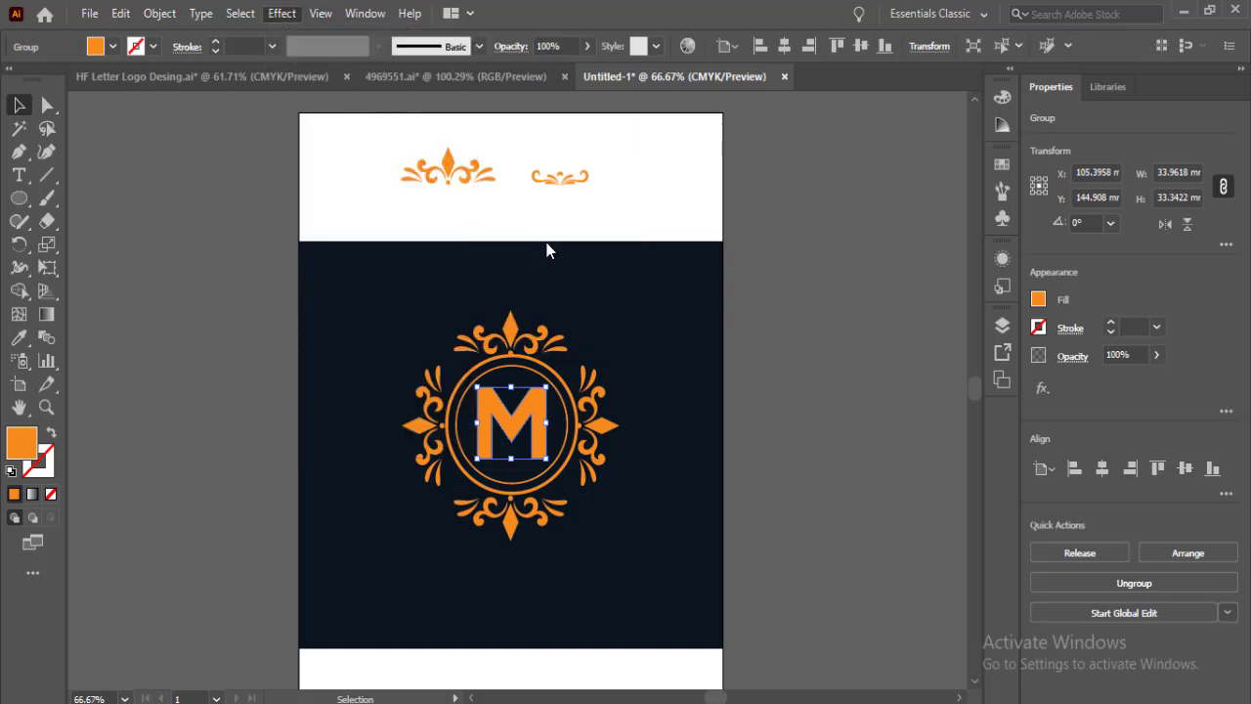
left_click(328, 236)
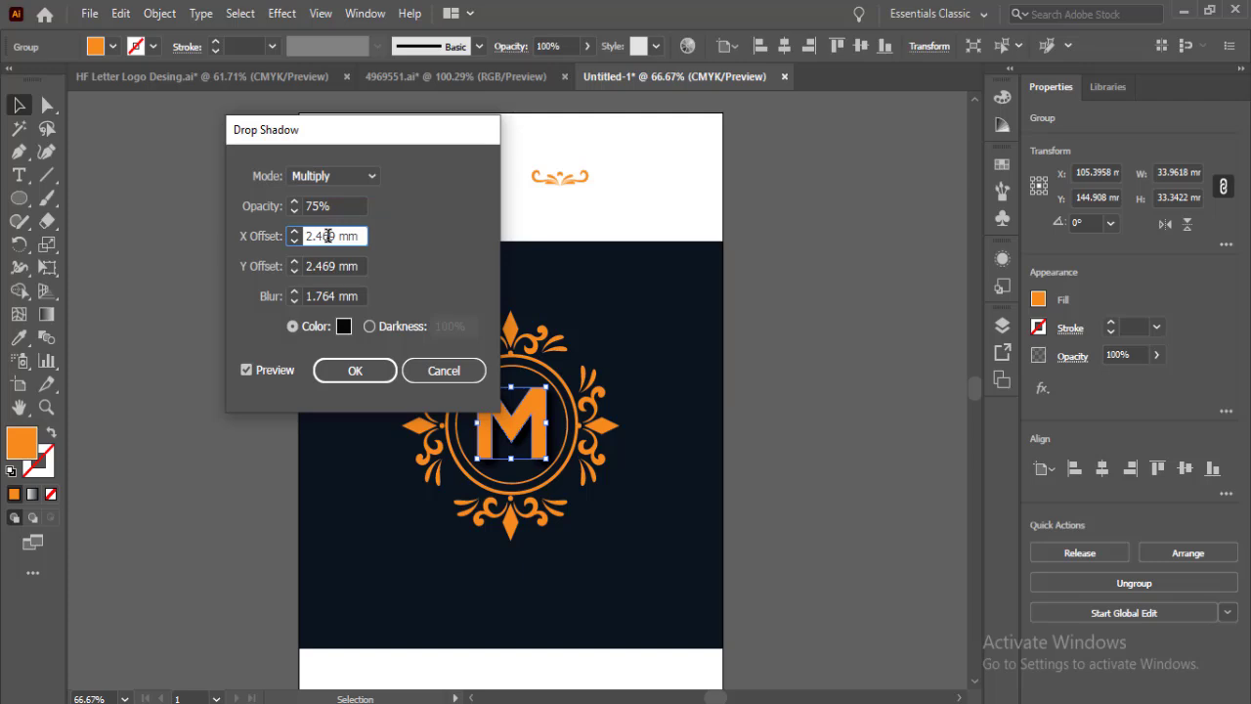
type("1")
left_click(331, 265)
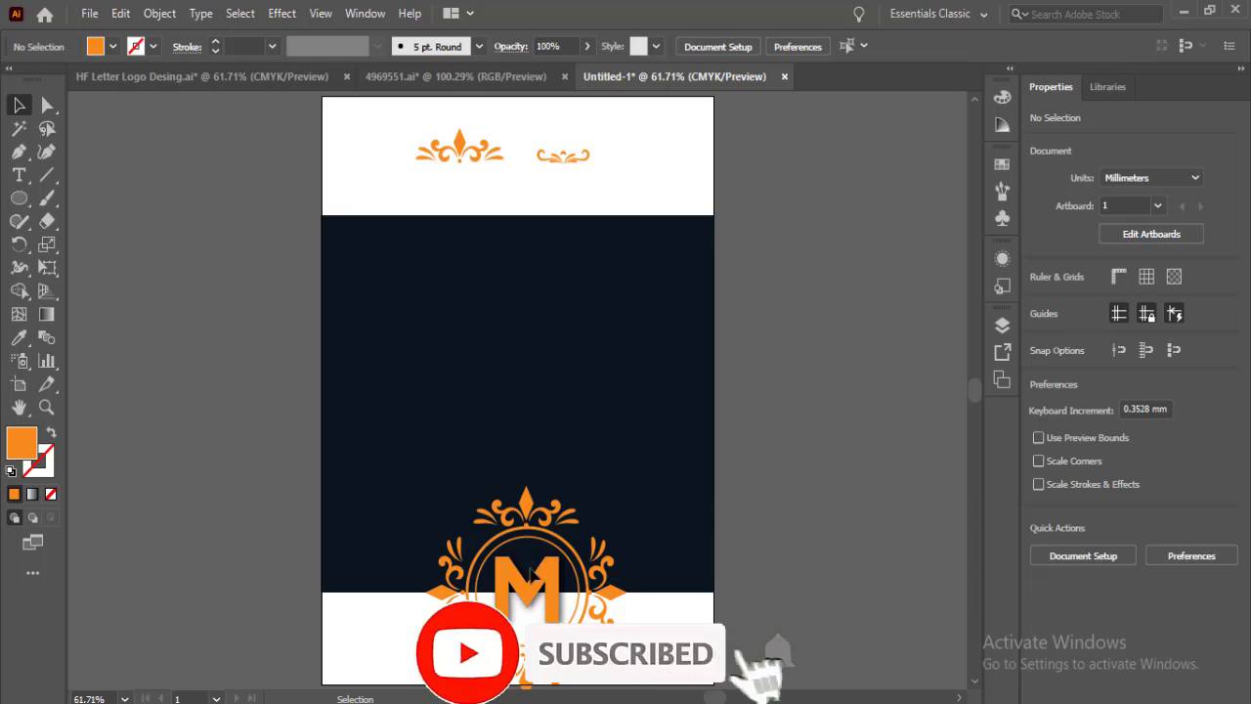
- Reposition the complete M emblem across the lower edge of the dark rectangle
left_click(537, 592)
left_click(702, 558)
mouse_move(550, 592)
left_mouse_down()
mouse_move(552, 651)
mouse_move(567, 488)
mouse_move(584, 526)
mouse_move(554, 616)
mouse_move(558, 602)
left_mouse_up()
left_click(685, 517)
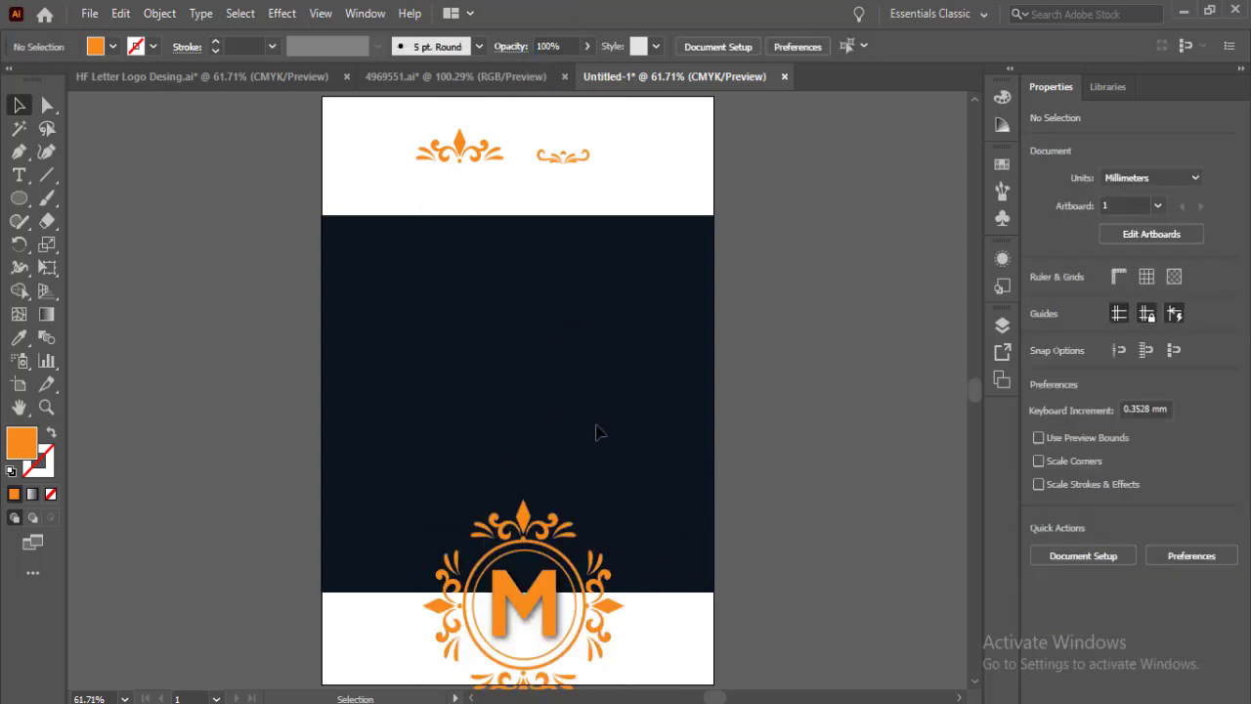
- Draw an ellipse about 101 × 50 mm in the middle of the dark rectangle, with no fill
key("l")
left_click_drag(436, 319, 624, 418)
left_click(52, 495)
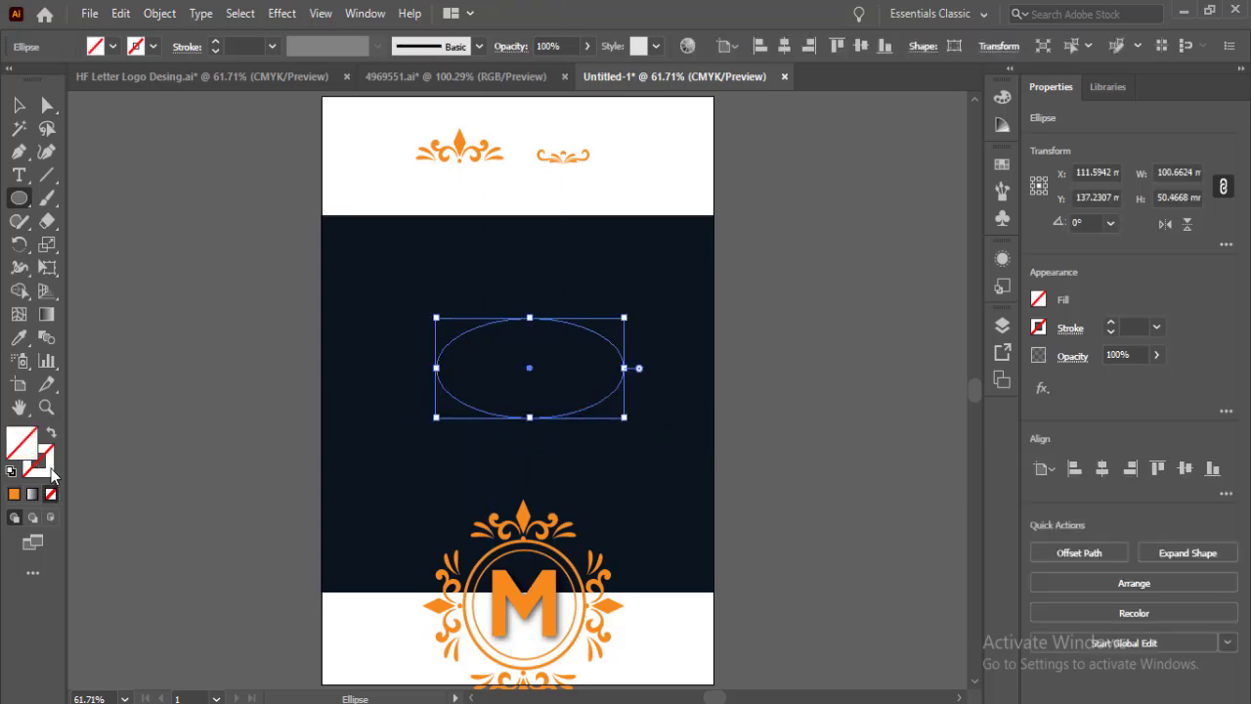
- Give the ellipse a white stroke with a weight of 4 pt
left_click(46, 468)
left_click(249, 47)
key("Up")
key("Up")
key("Up")
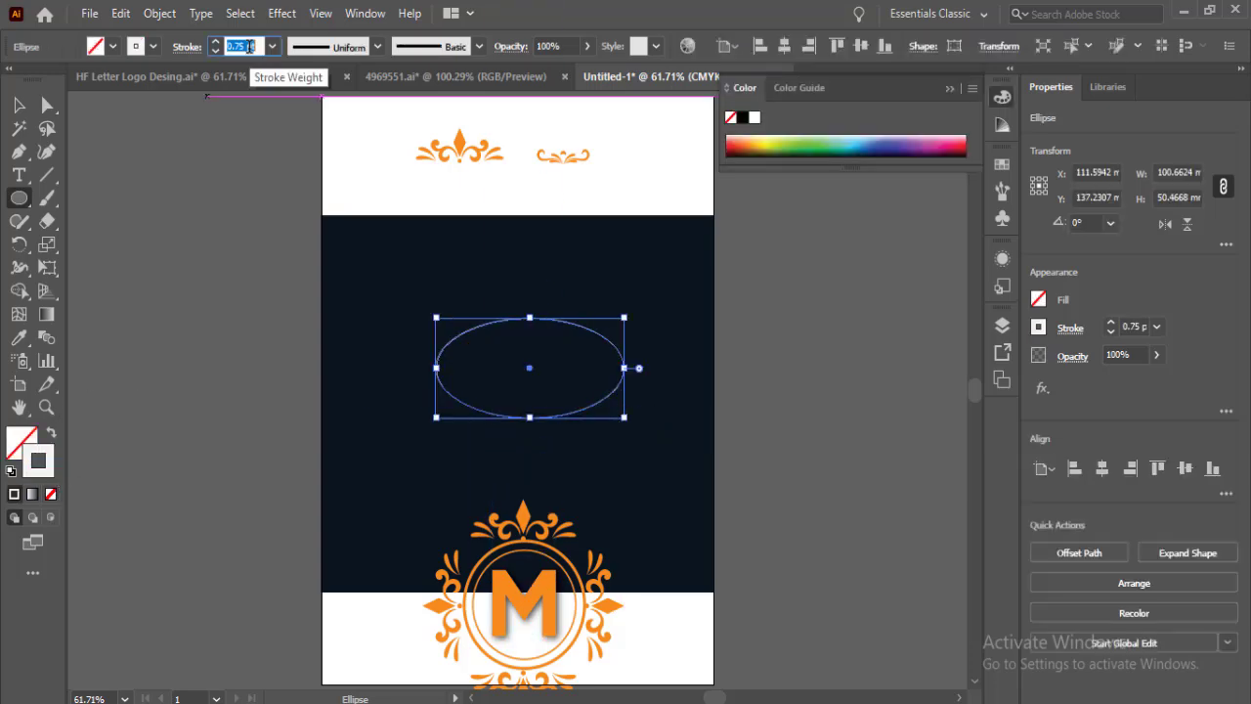
key("Up")
key("Up")
key("Up")
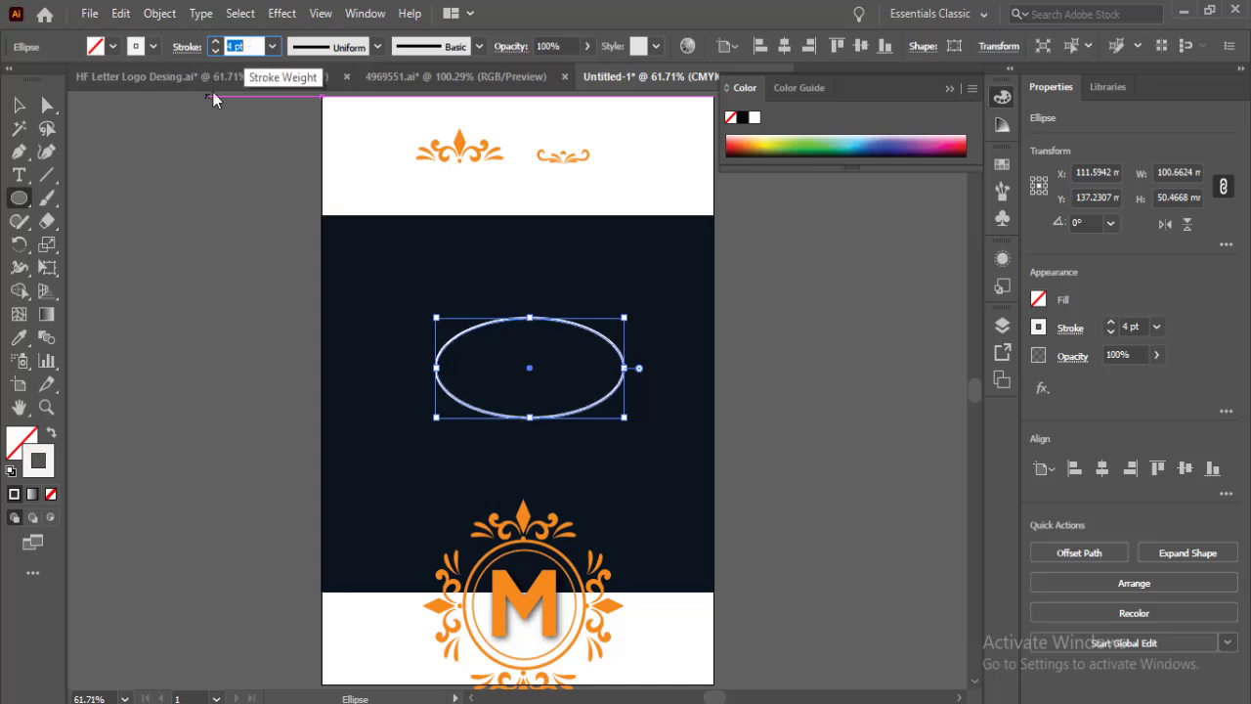
- Paste a copy of the white ellipse in place and enlarge it from the centre to about 123 × 62 mm
left_click(14, 109)
left_click(593, 423)
left_click(588, 410)
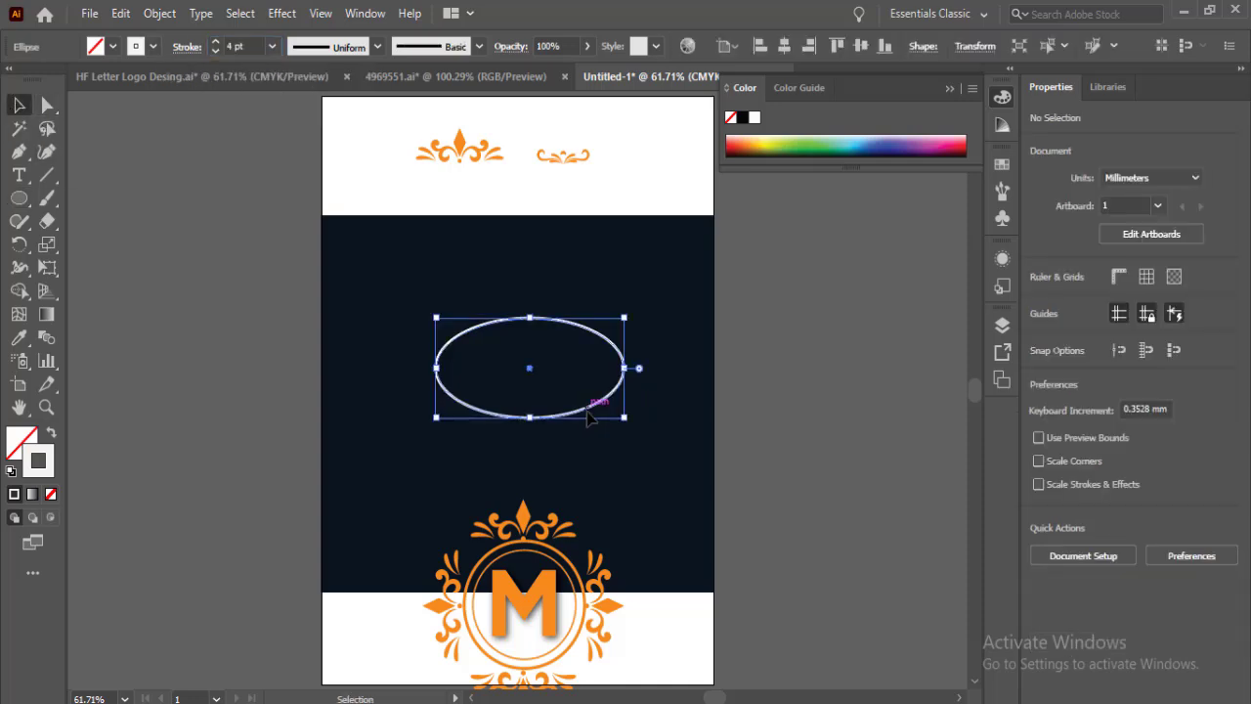
key("ctrl+f")
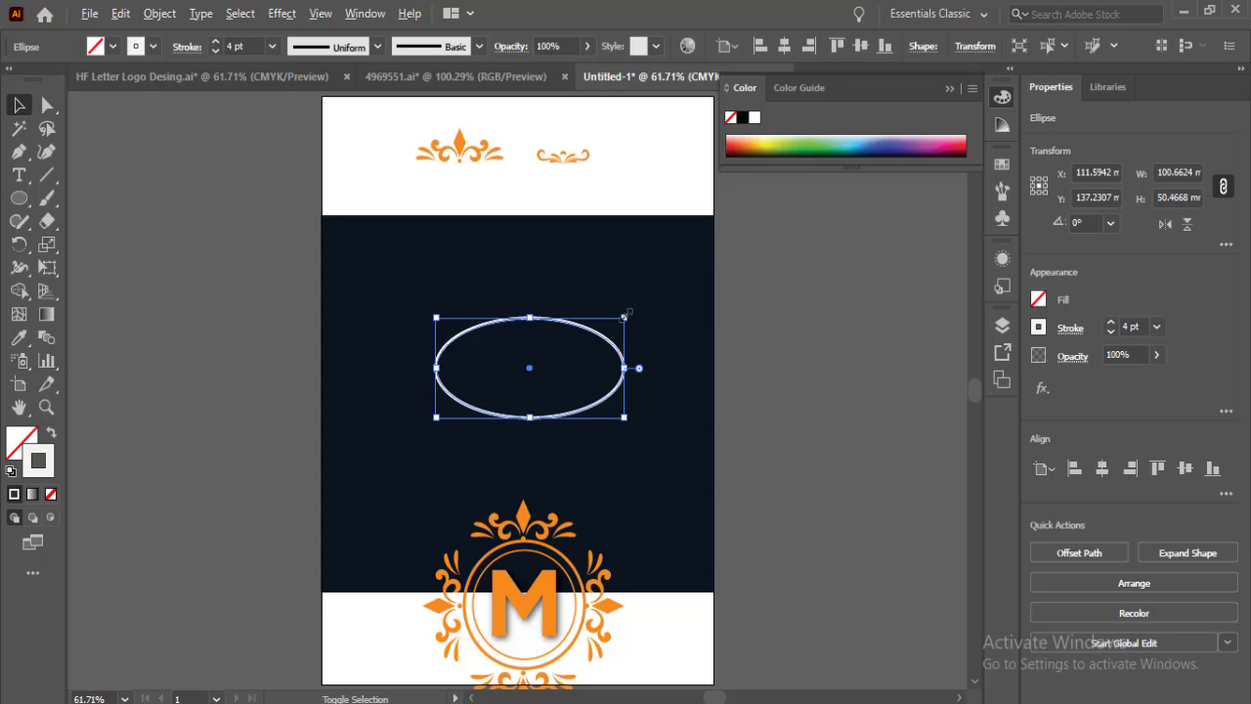
left_click_drag(625, 315, 645, 307)
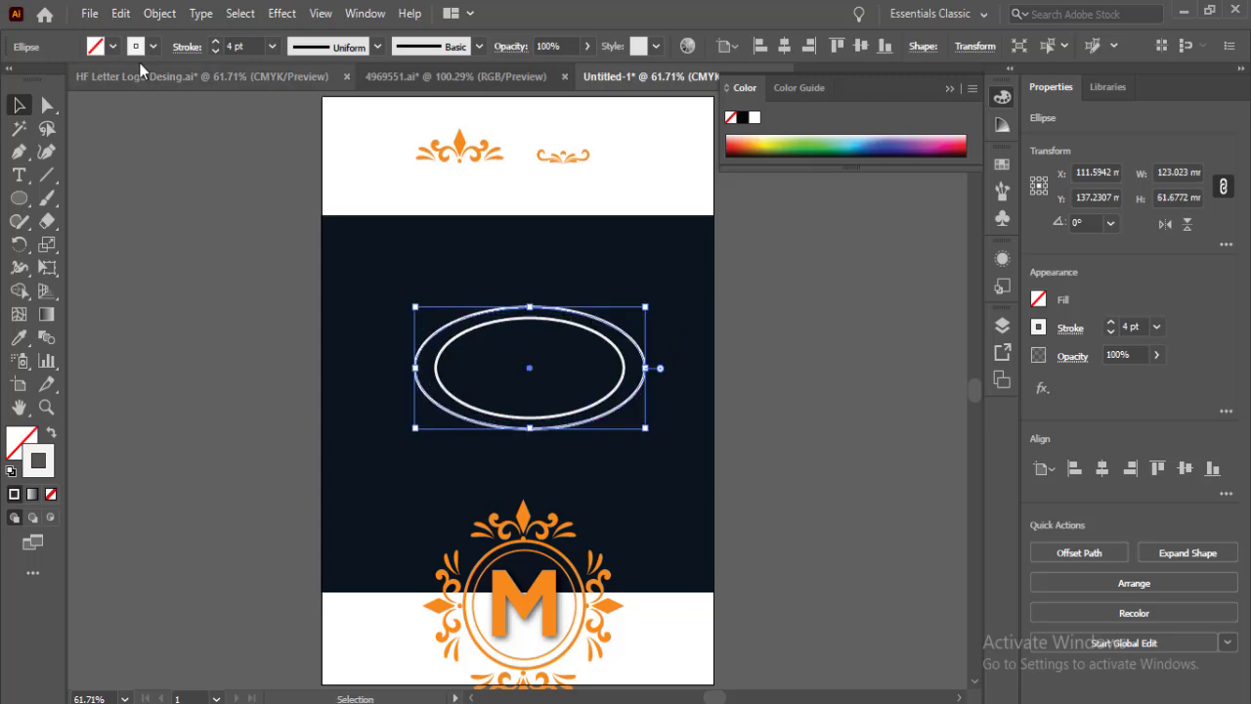
- Make the outer ellipse's stroke a dashed line with round caps, using repeated 6 pt dashes and 8 pt gaps
left_click(187, 47)
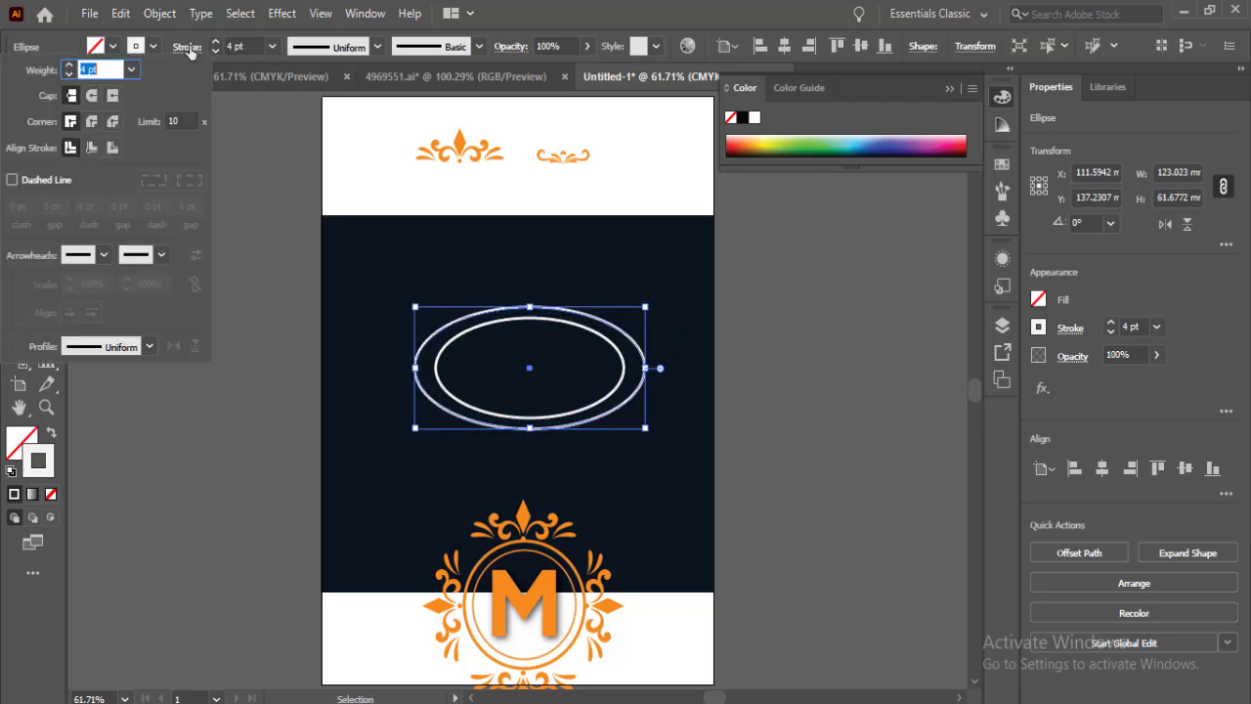
left_click(13, 181)
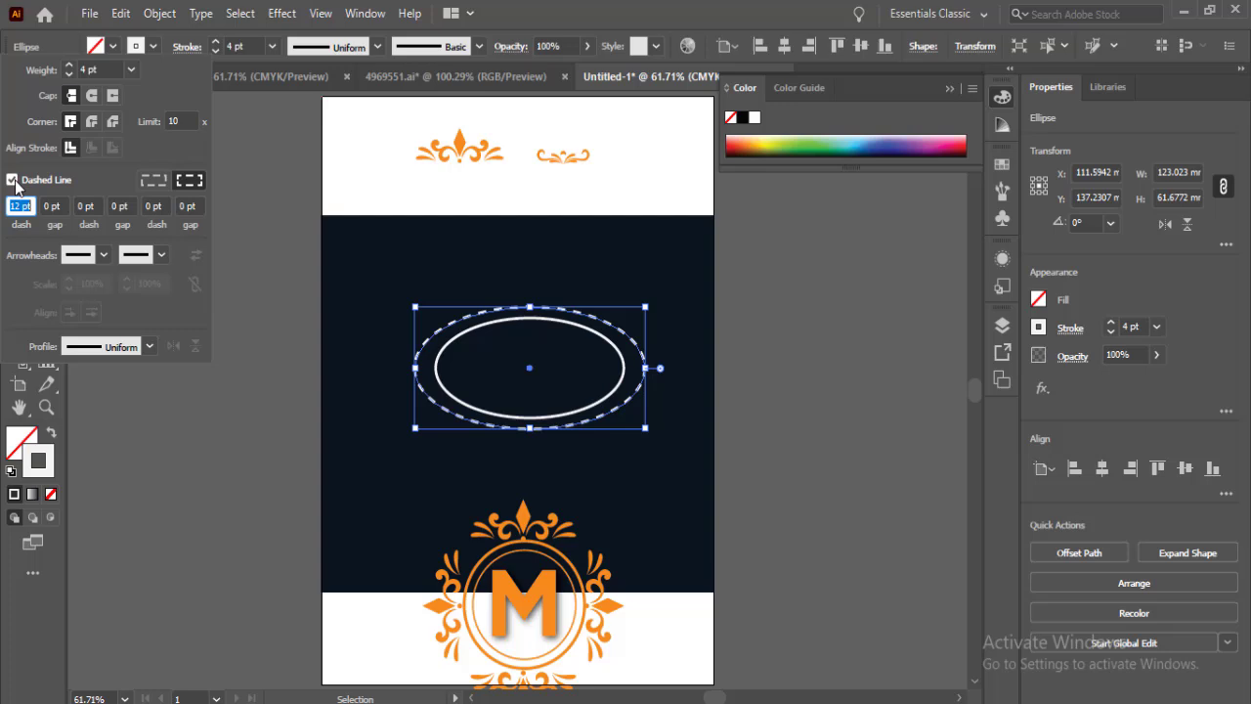
left_click(92, 96)
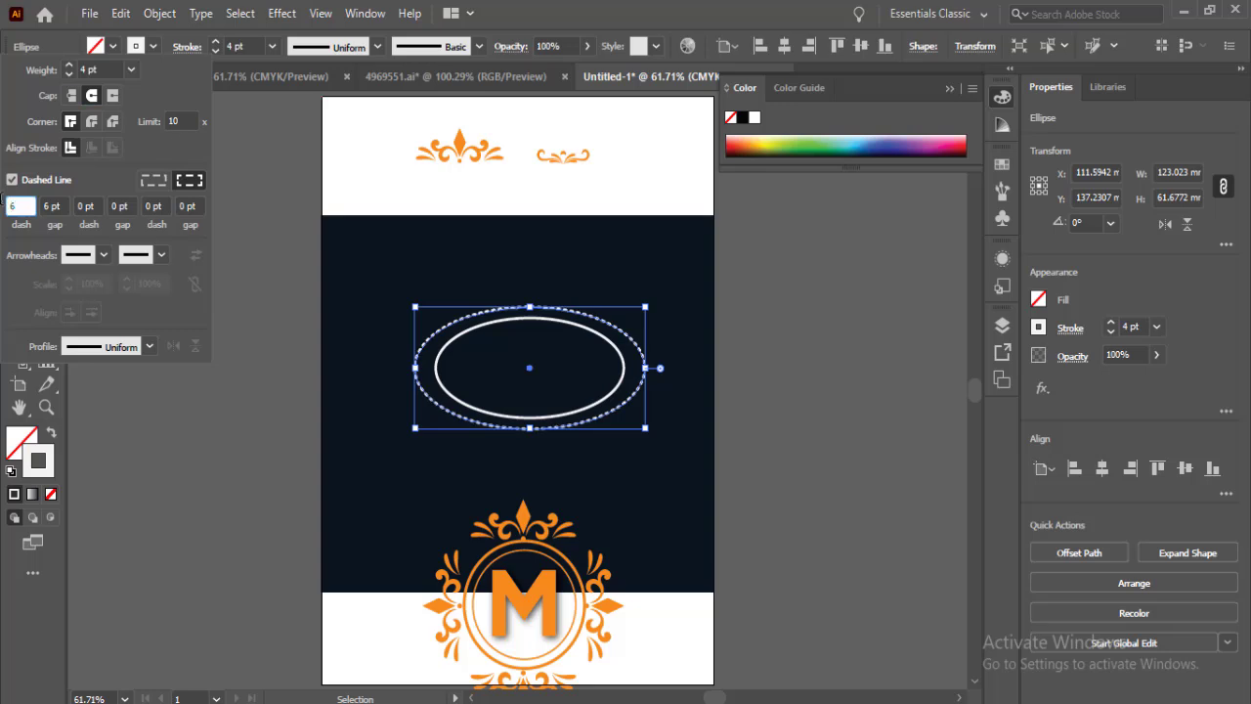
key("Tab")
type("8")
key("Tab")
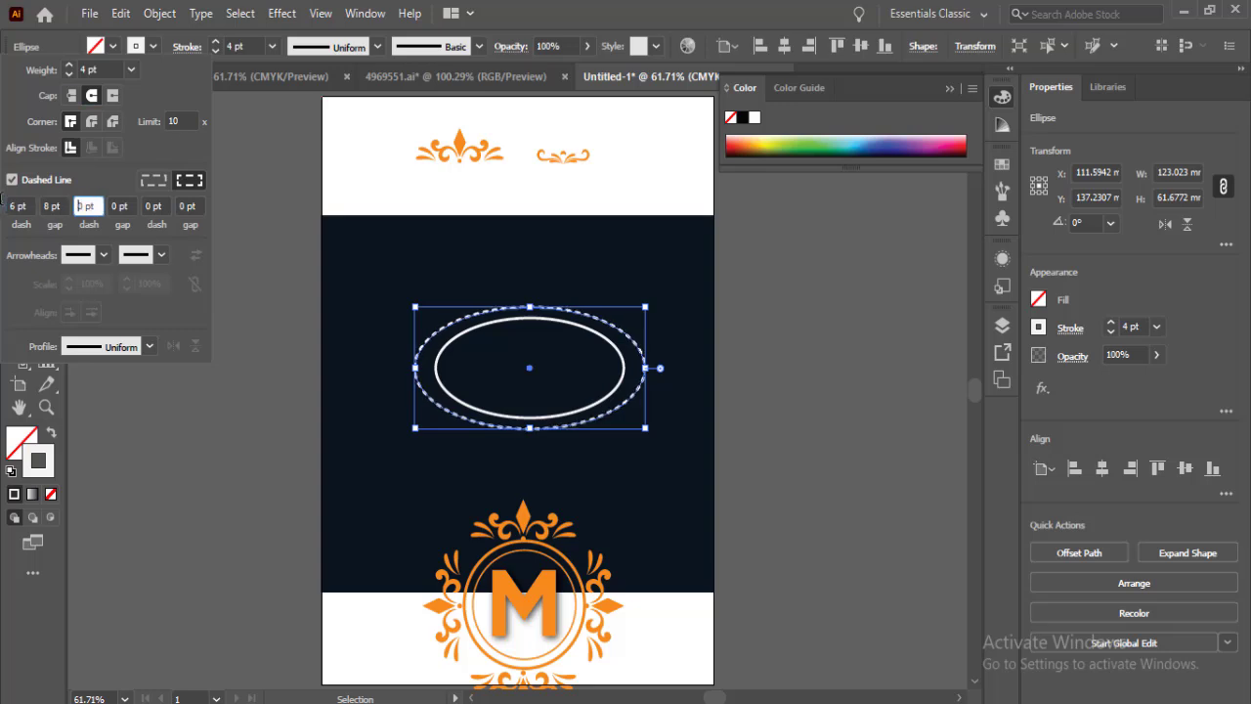
type("6")
key("Tab")
type("8")
key("Tab")
type("6")
key("Tab")
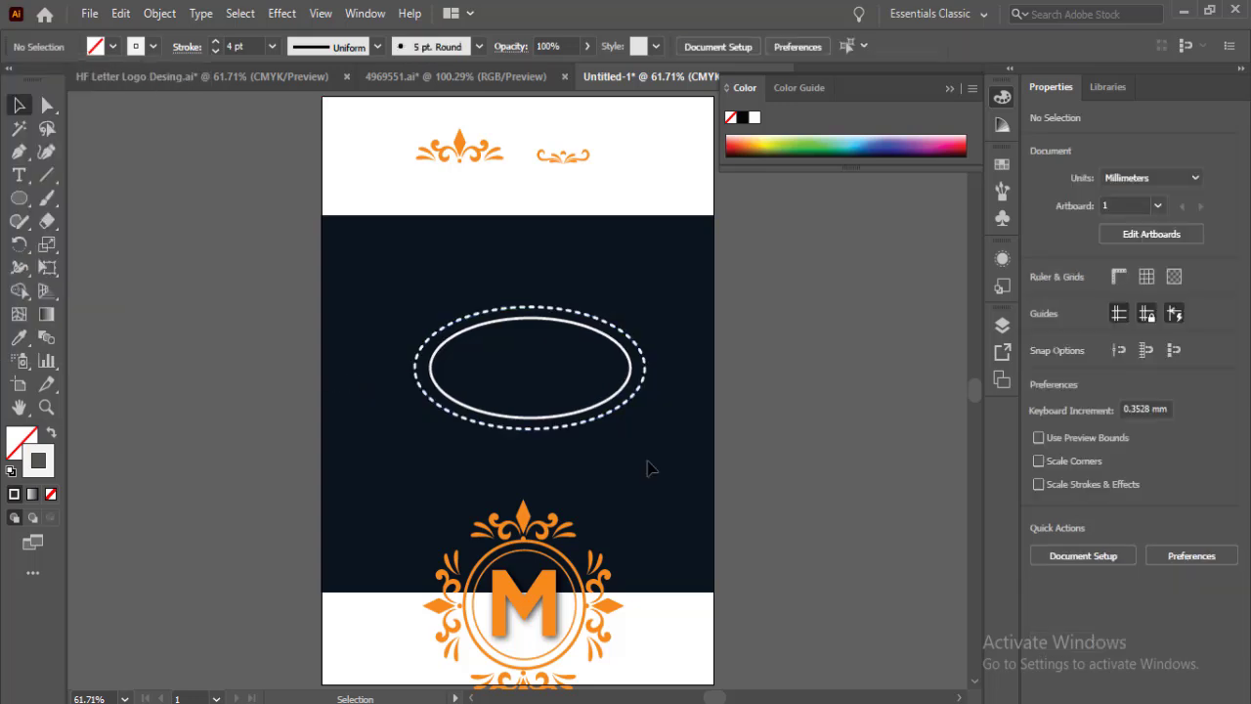
- Expand the dashed outer ellipse's appearance, then expand its fill and stroke into editable shapes
left_click_drag(647, 465, 575, 301)
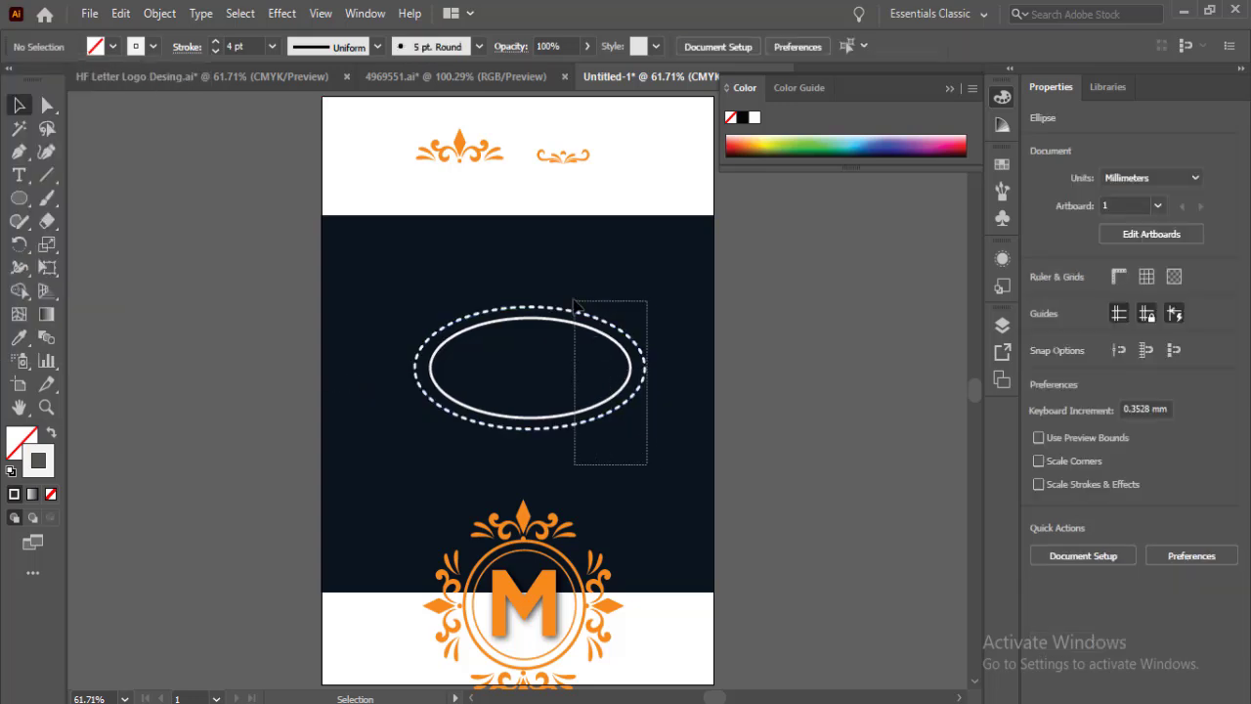
left_click(651, 510)
left_click(647, 370)
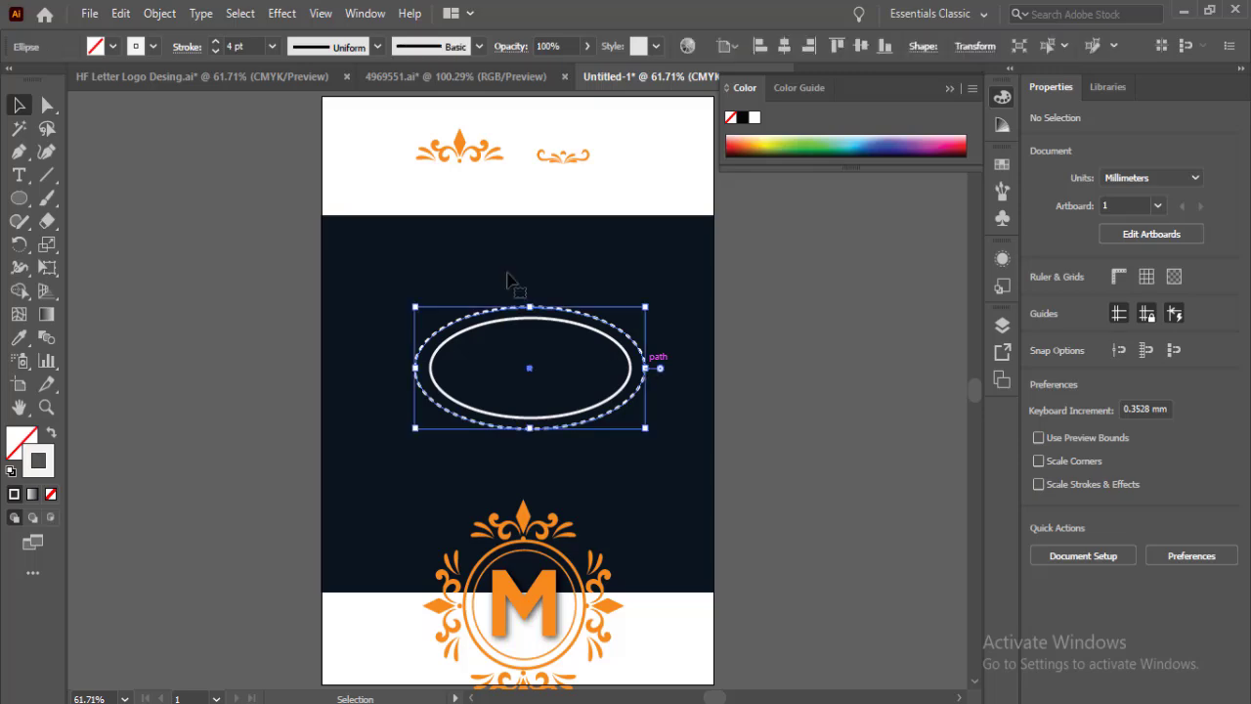
left_click(159, 13)
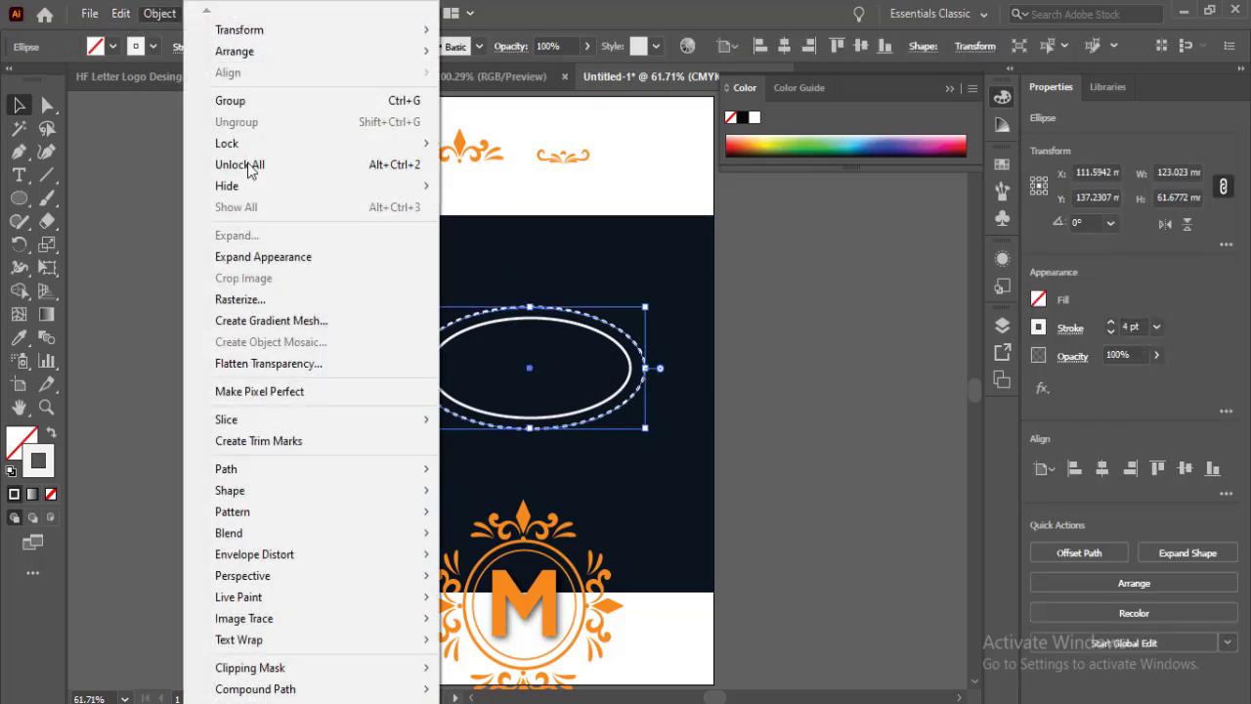
left_click(231, 259)
left_click(637, 497)
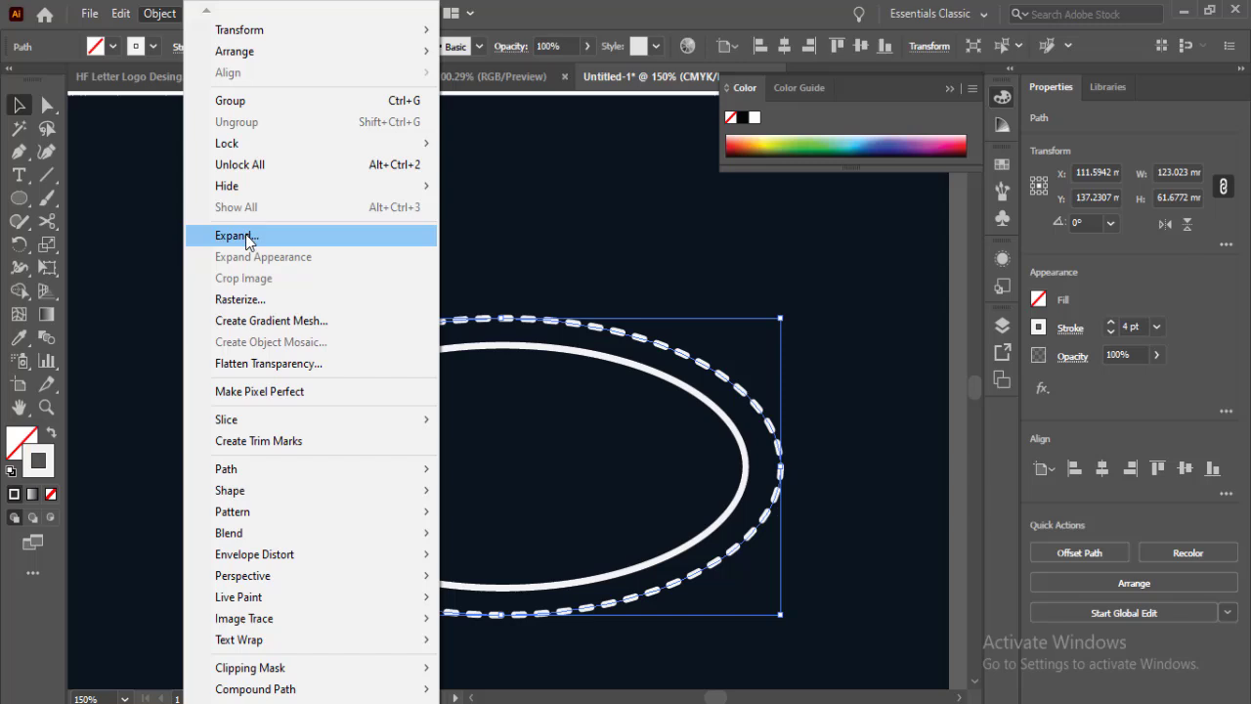
left_click(235, 236)
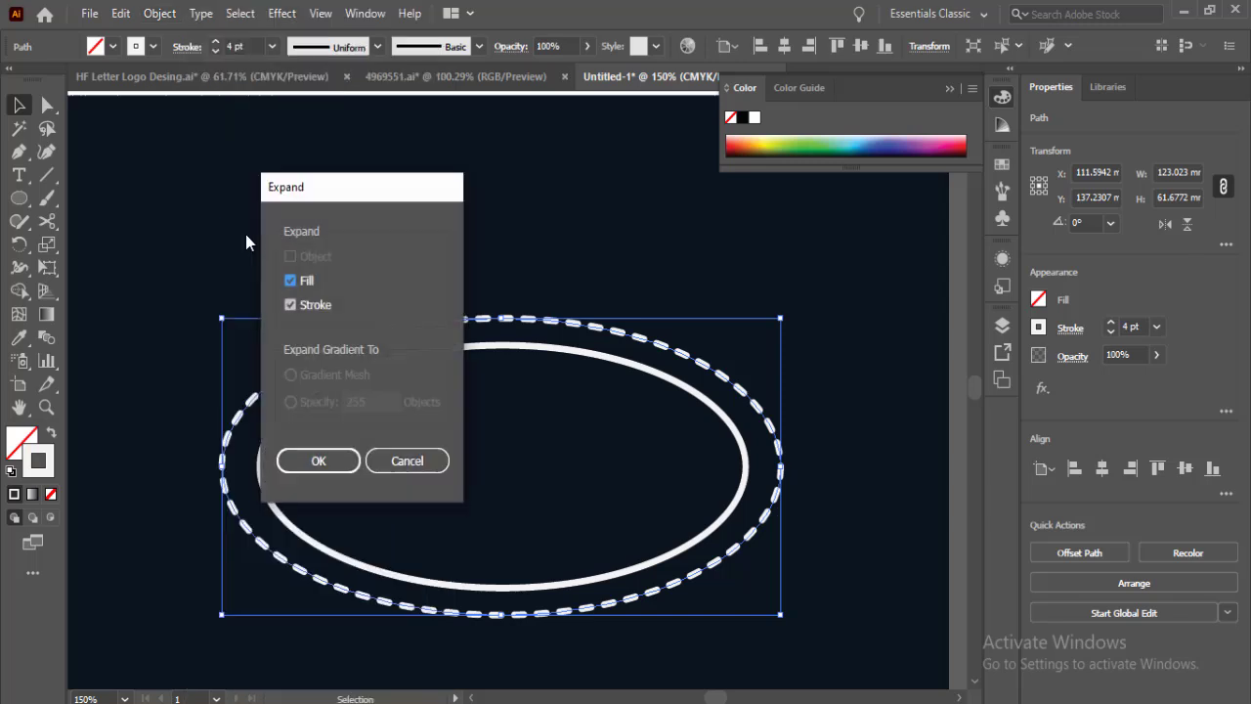
left_click(342, 458)
- Erase the dashes at the top middle and bottom middle of the outer ellipse to leave two gaps
left_click(347, 411)
key("shift+e")
mouse_move(439, 322)
left_mouse_down()
mouse_move(526, 315)
mouse_move(591, 328)
left_mouse_up()
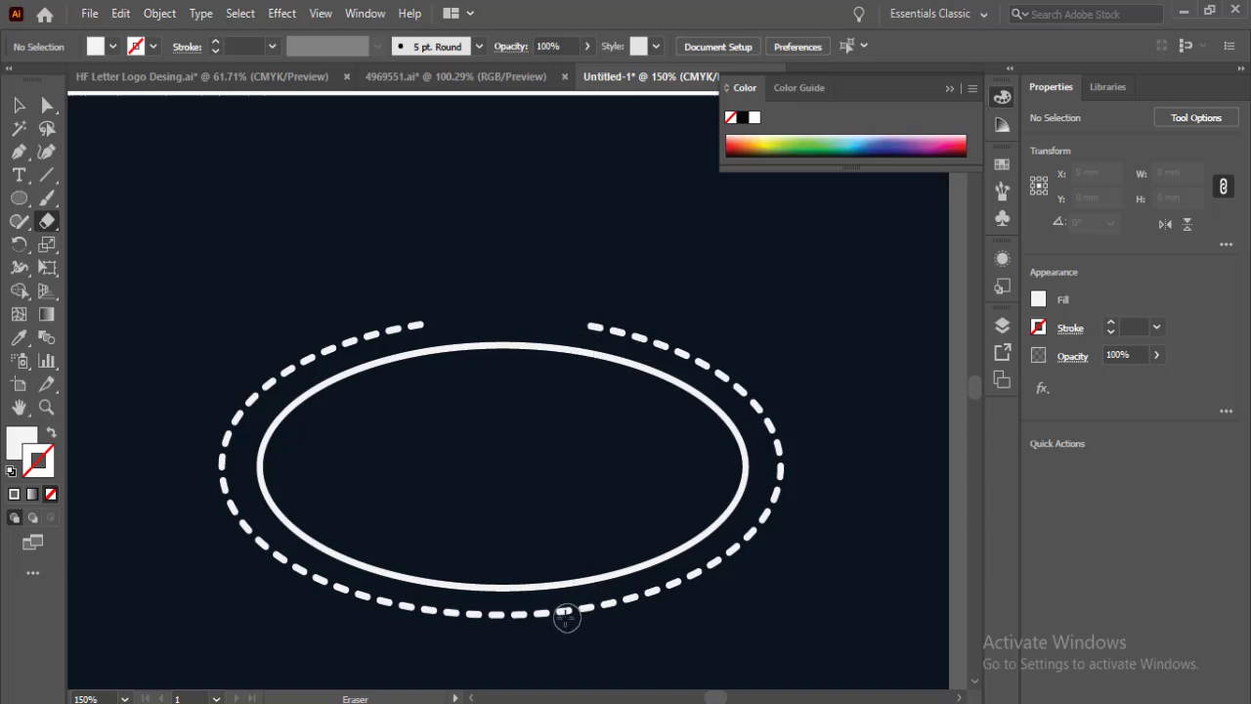
left_click_drag(566, 615, 426, 612)
left_click(18, 104)
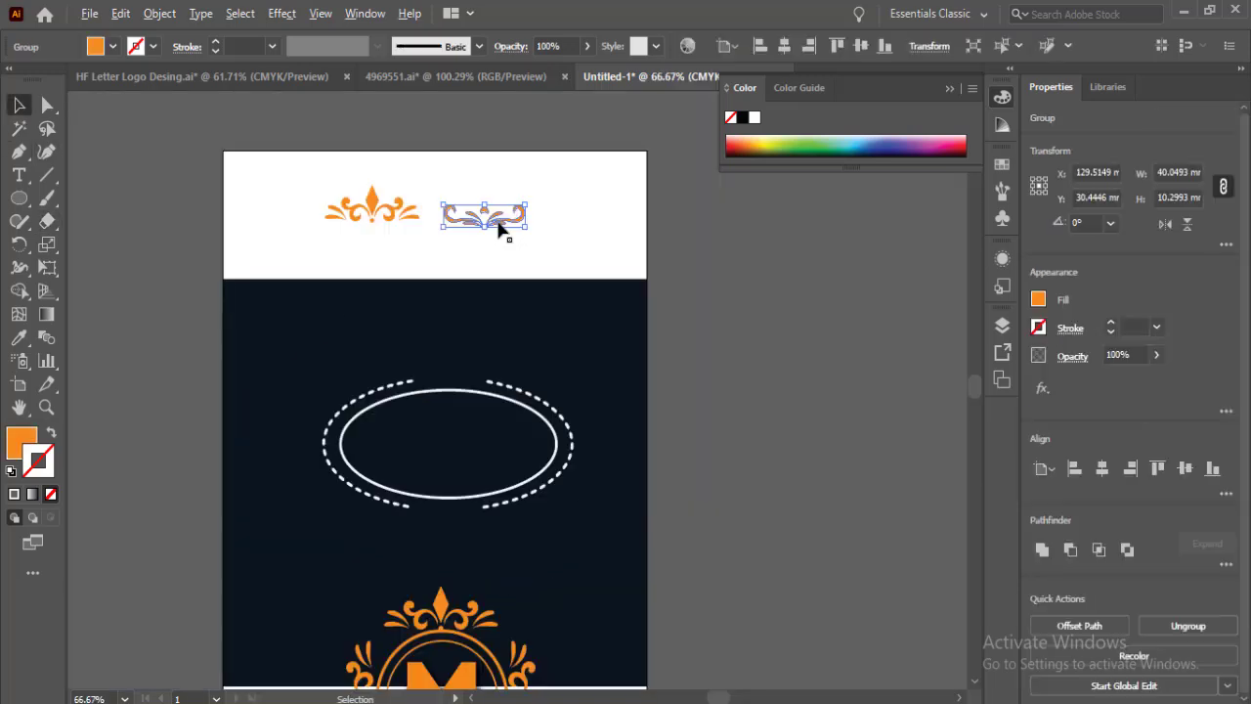
- Place a copy of the small orange flourish in the dashed ellipse's top gap and bring it to the front
left_click_drag(497, 224, 461, 384)
right_click(461, 383)
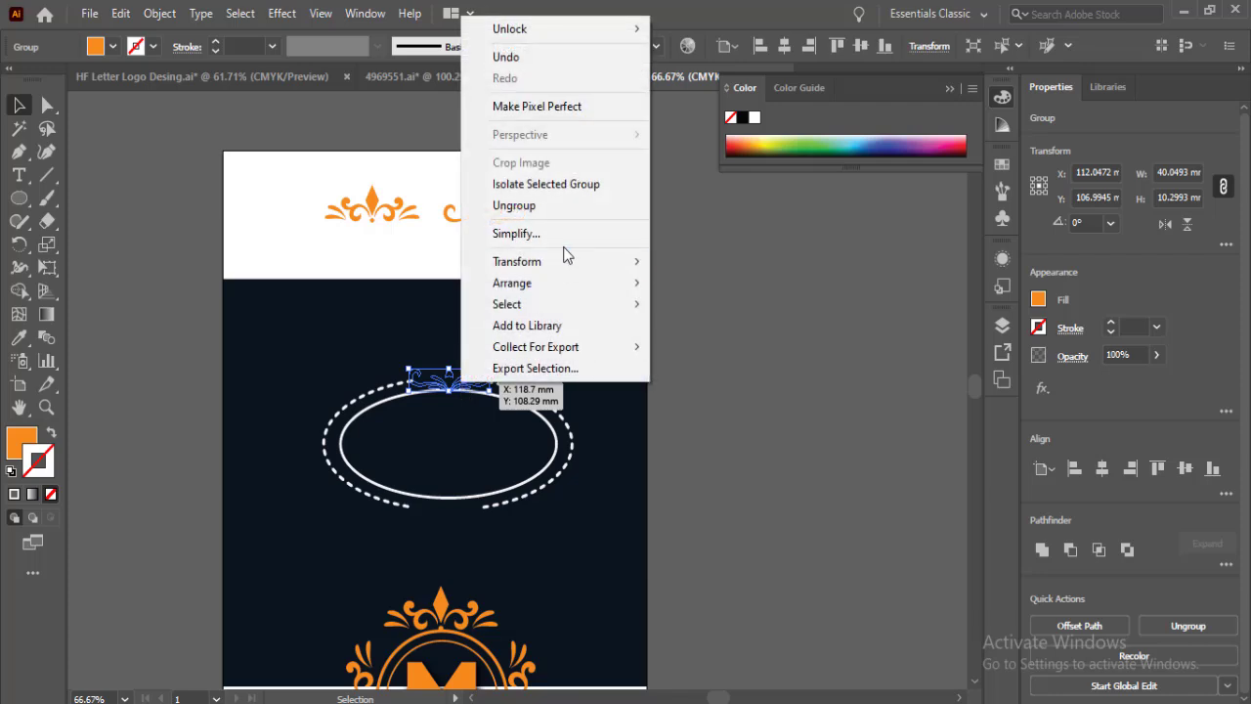
mouse_move(544, 291)
left_click(700, 283)
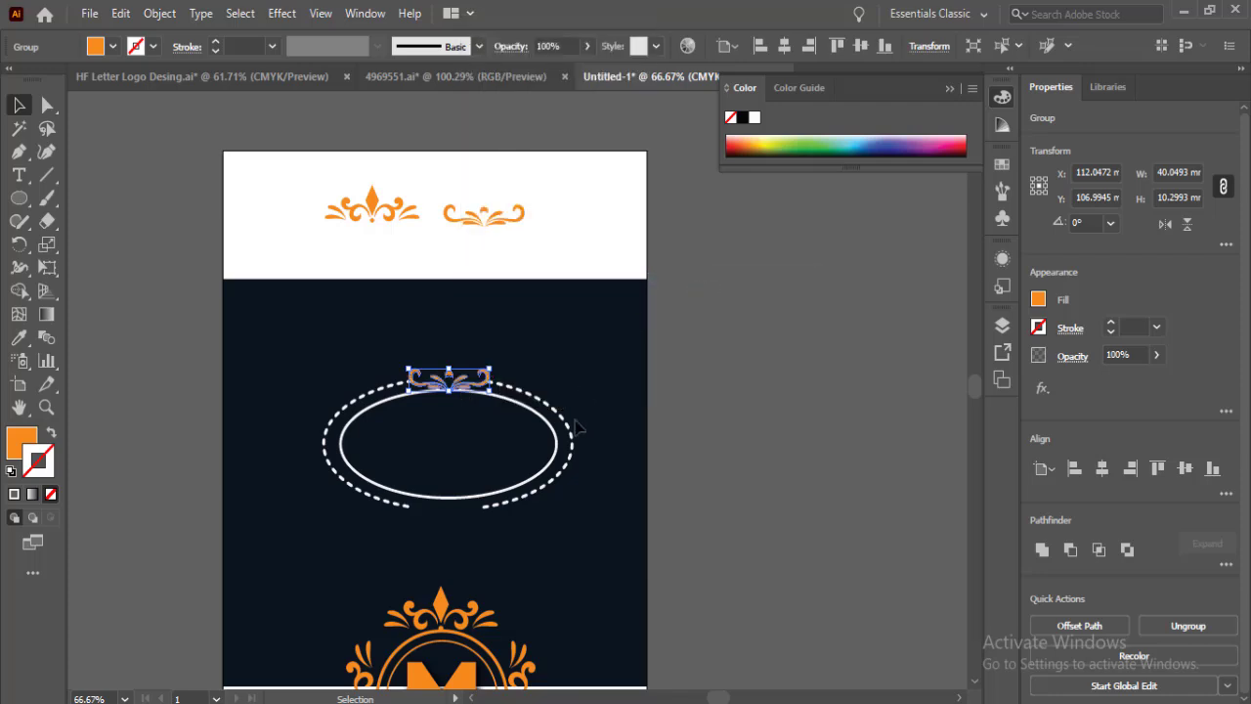
left_click(662, 424)
- Recolour the dashed outer ellipse with the orange sampled from the flourish
left_click(615, 443, "ctrl")
left_click_drag(615, 443, 701, 425)
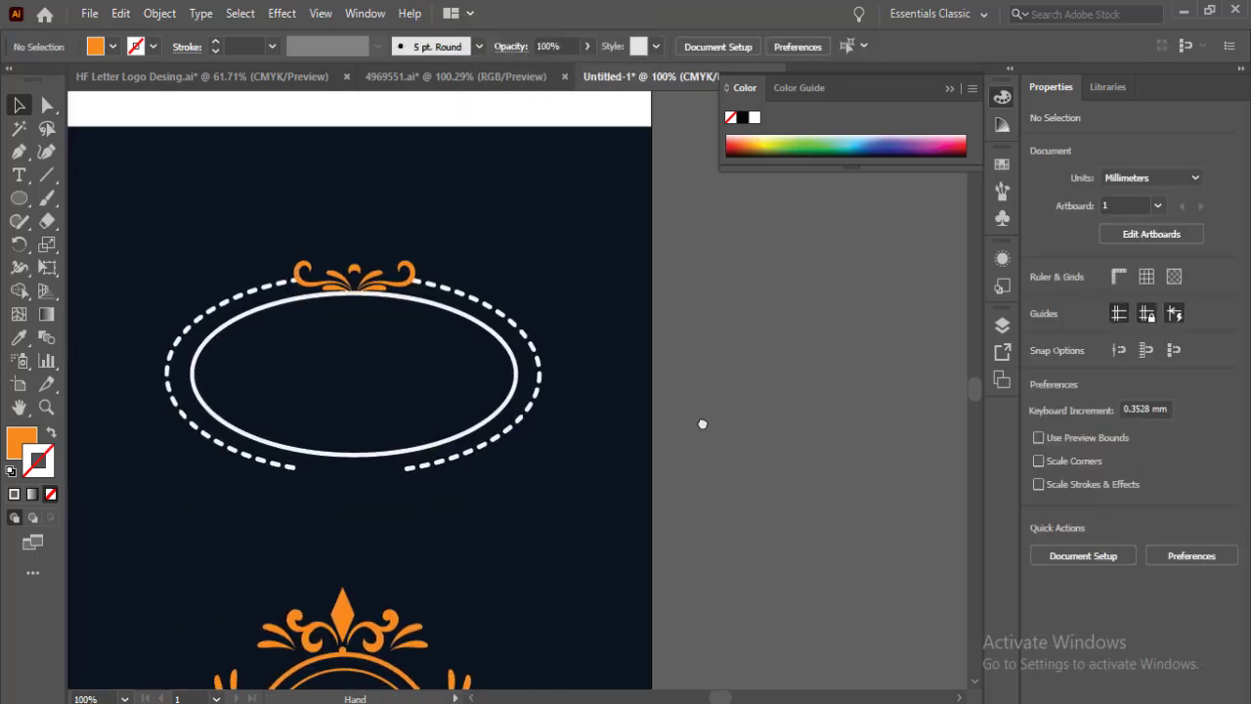
left_click(529, 411)
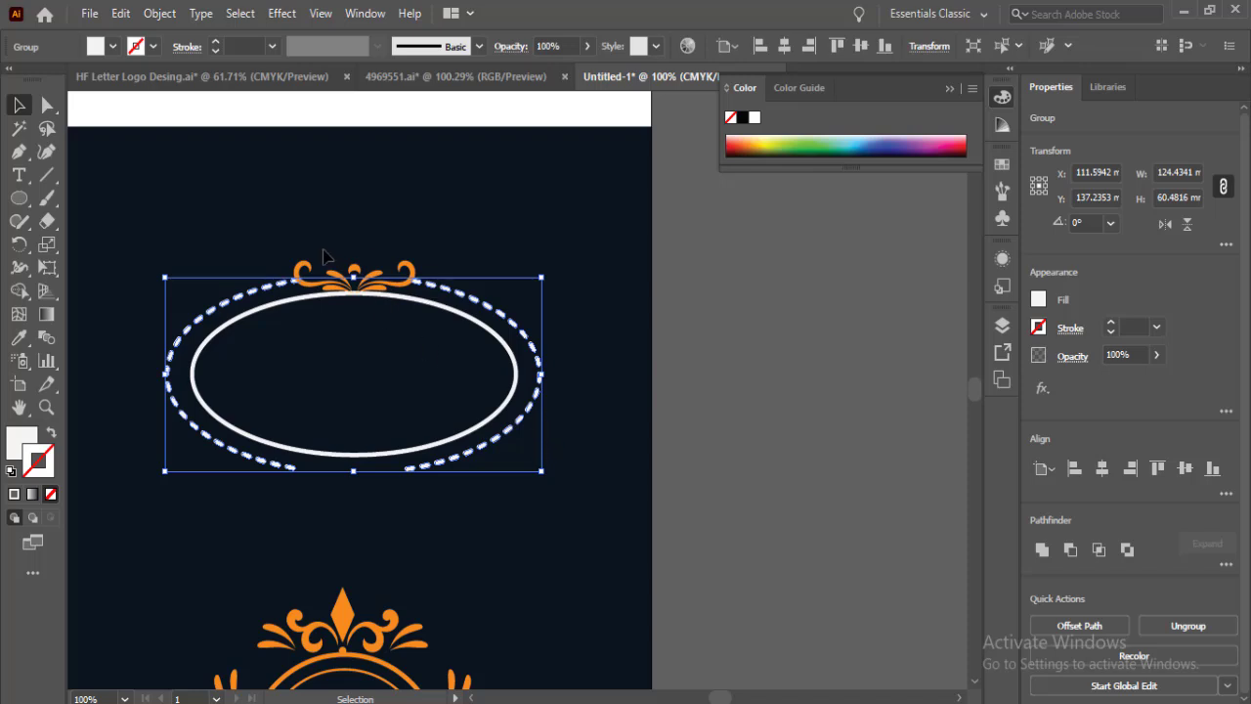
key("i")
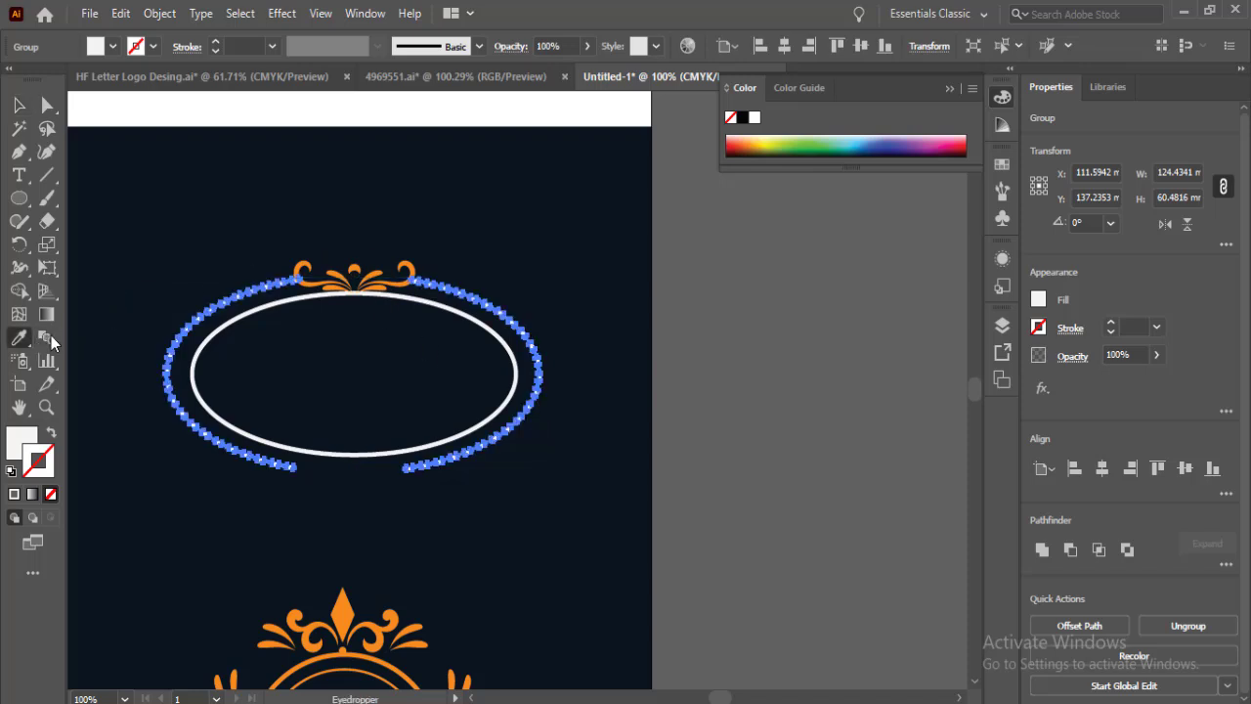
left_click(337, 277)
- Place a copy of the small flourish, rotated 180°, in the bottom gap of the dashed ellipse
key("v")
left_click_drag(307, 227, 283, 494)
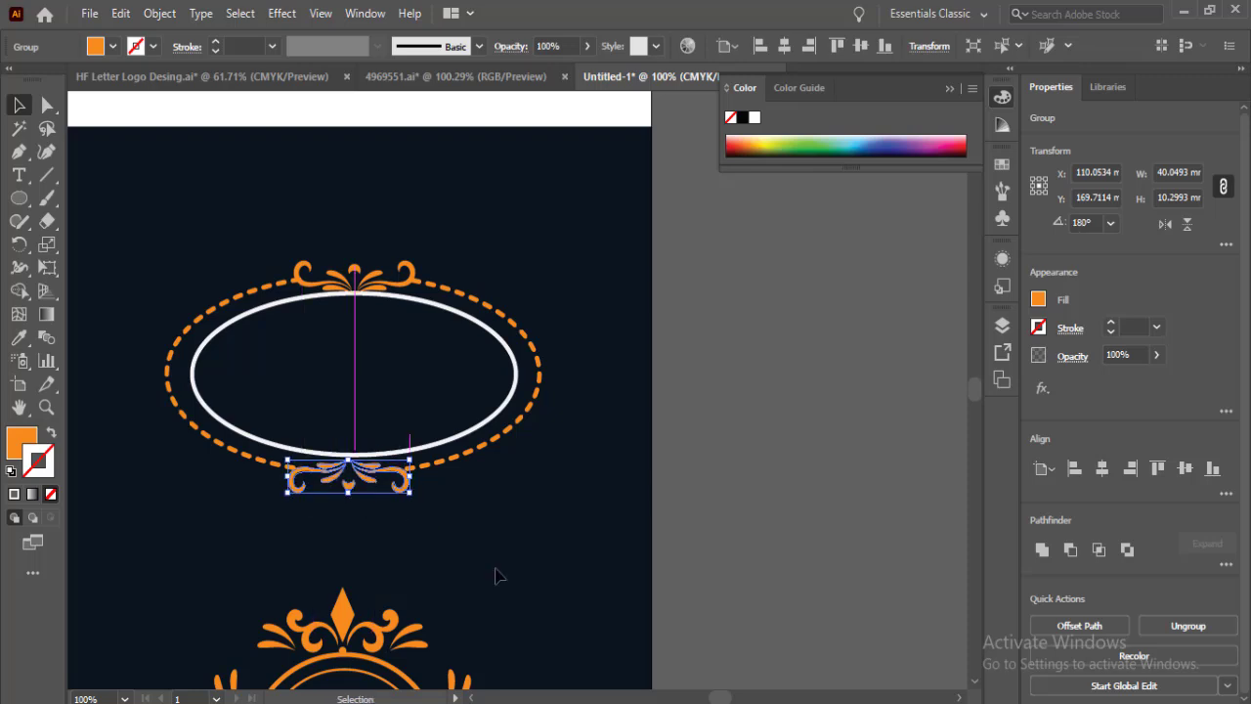
left_click(479, 574)
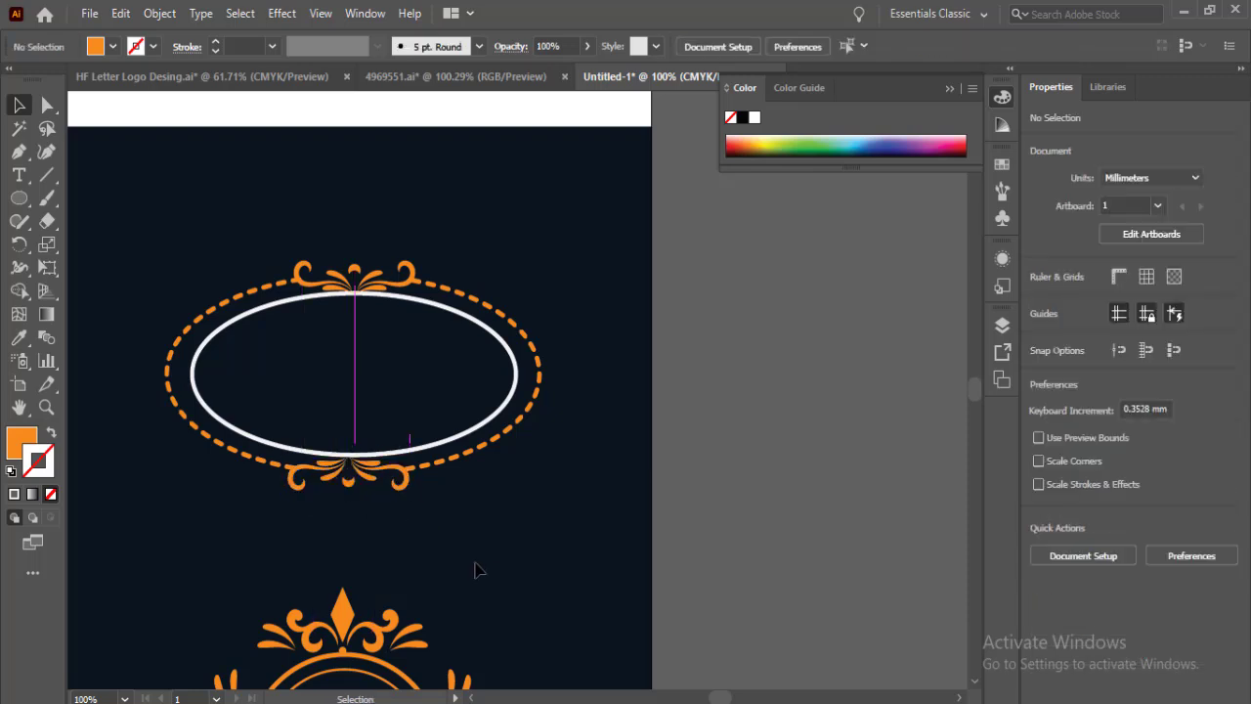
- Reduce the white inner ellipse's stroke weight to 2 pt
left_click(518, 374)
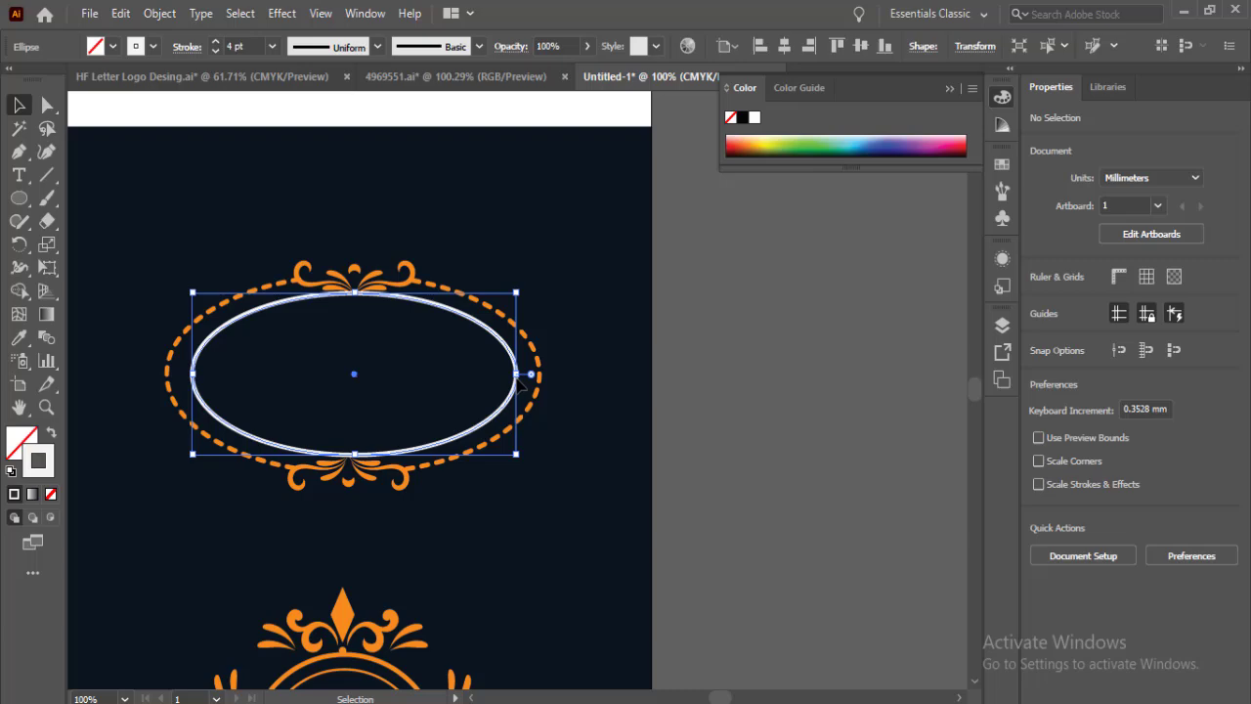
left_click(247, 45)
key("Down")
key("Down")
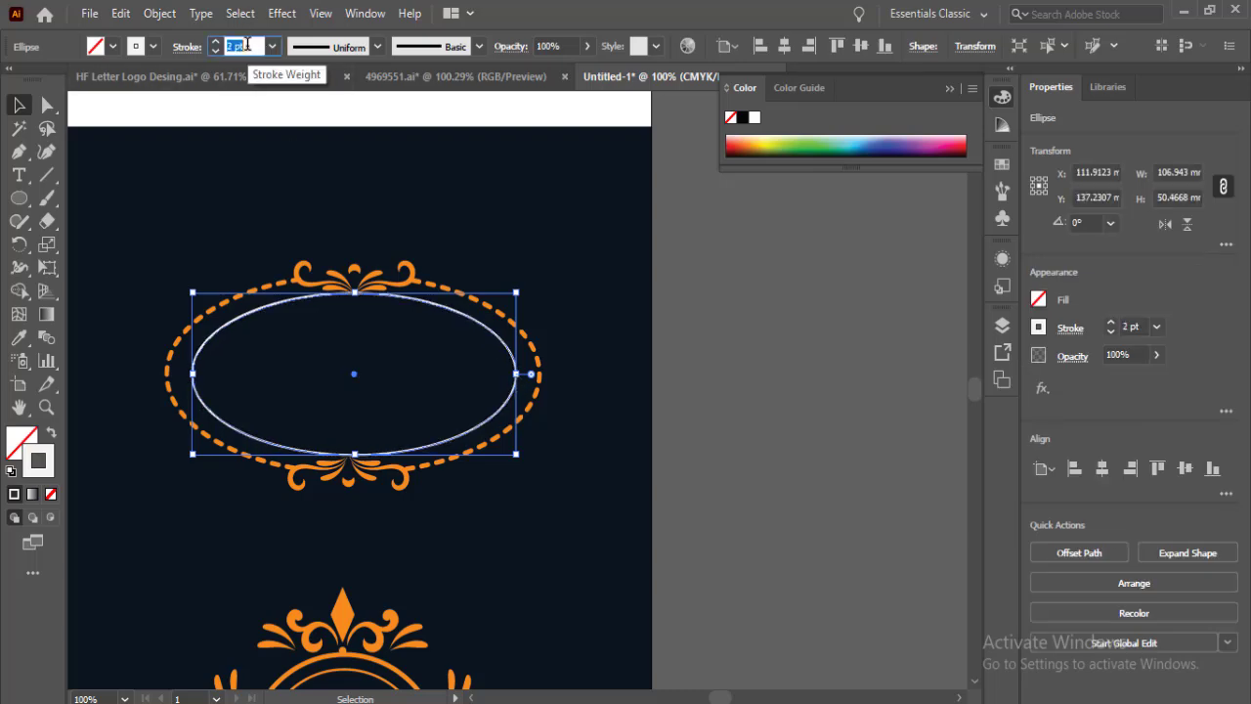
- Expand the inner ellipse and recolour it with the orange sampled from the dashed ring
left_click(160, 12)
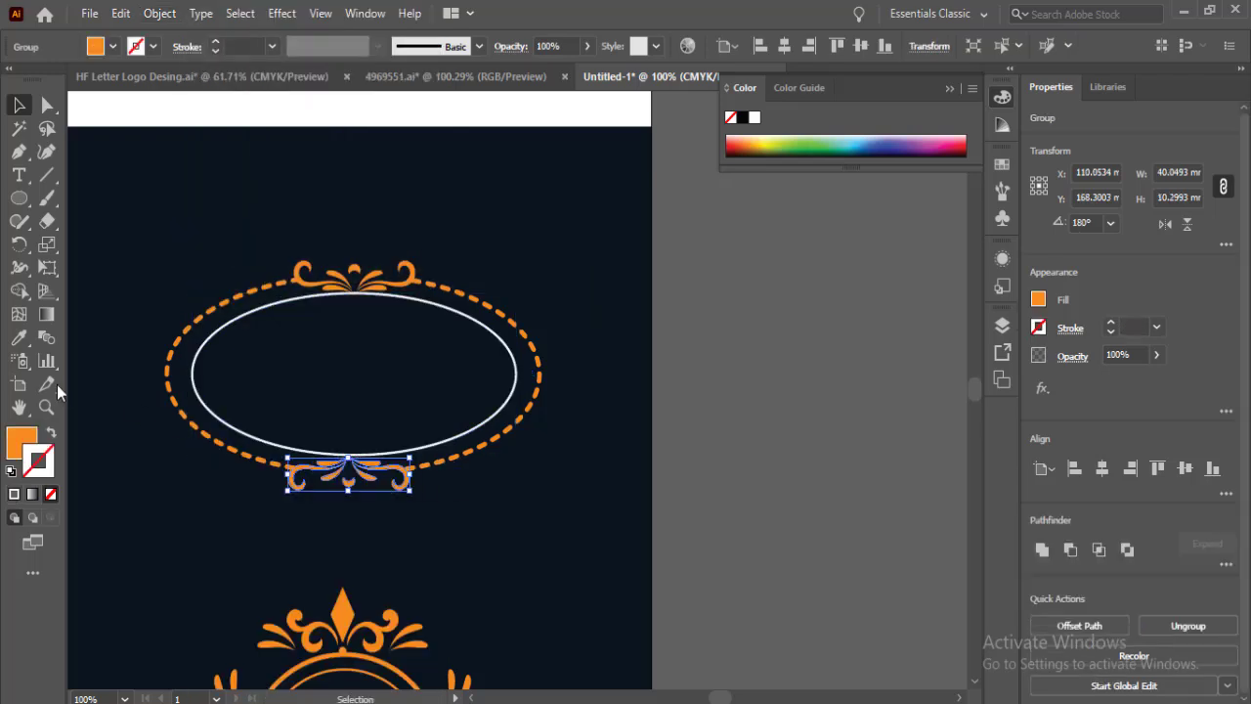
left_click(18, 337)
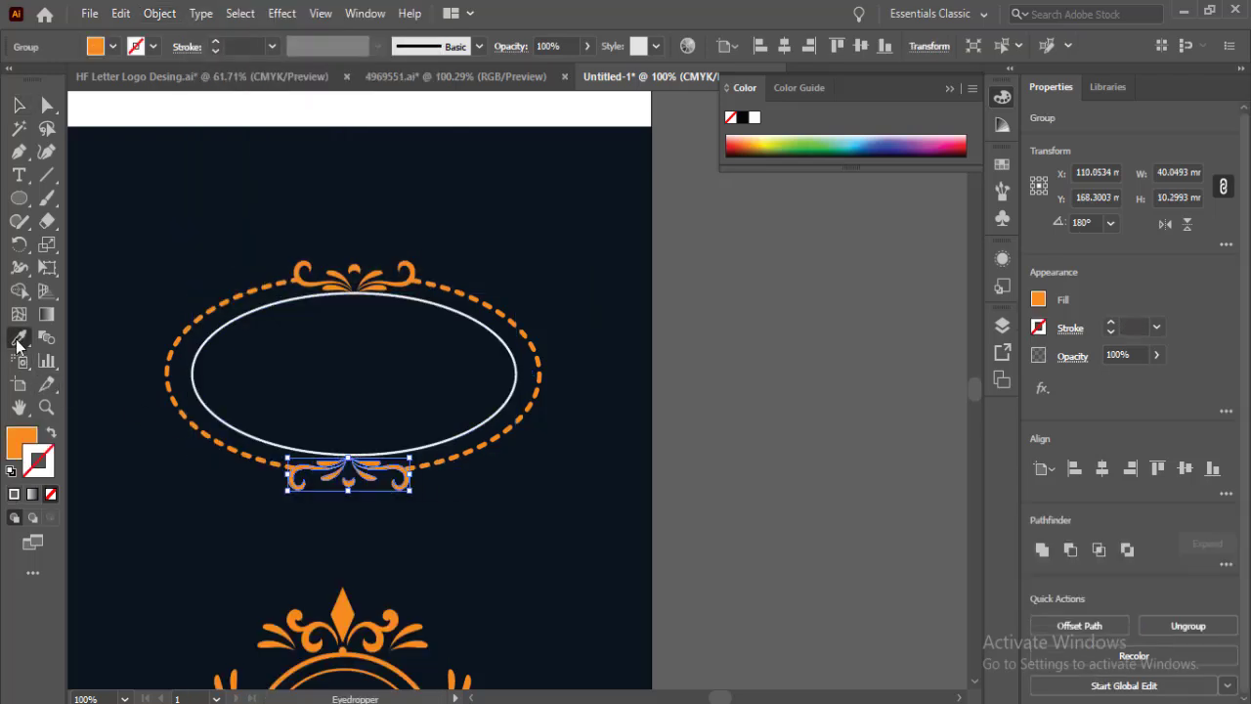
left_click(224, 414)
- Move the complete oval frame to the upper part of the dark rectangle and group its parts
left_click(20, 105)
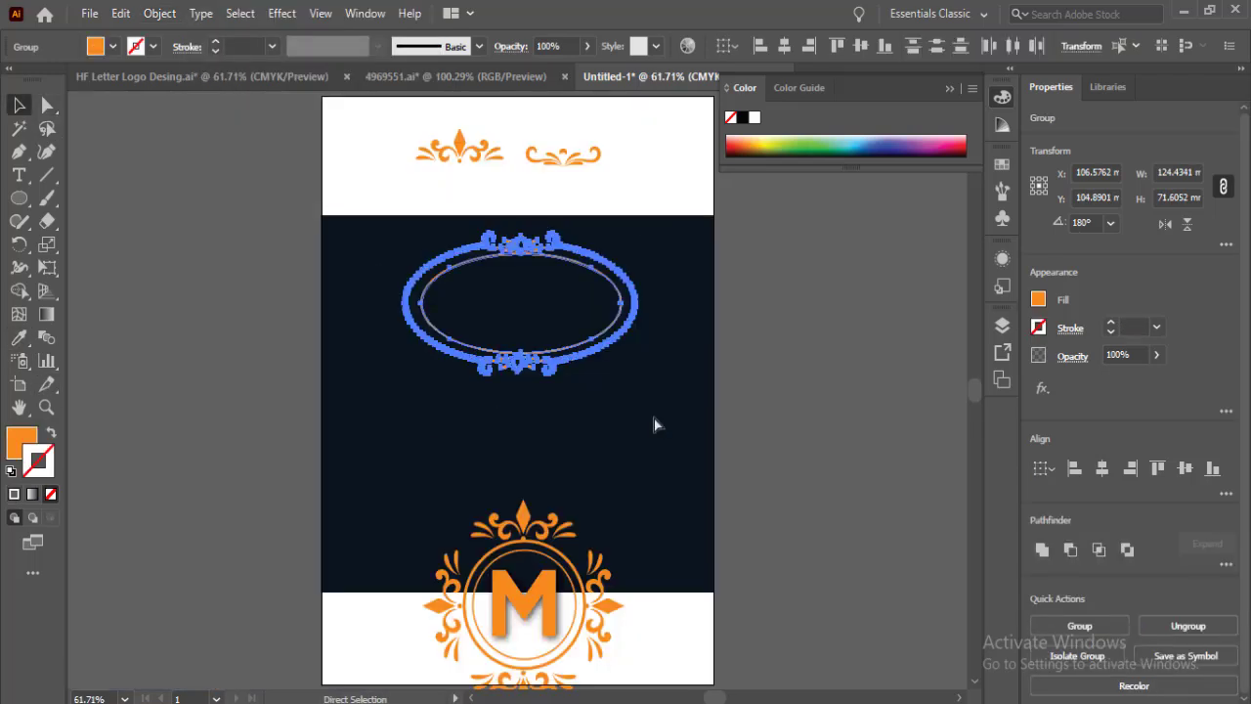
key("ctrl+g")
left_click(360, 244)
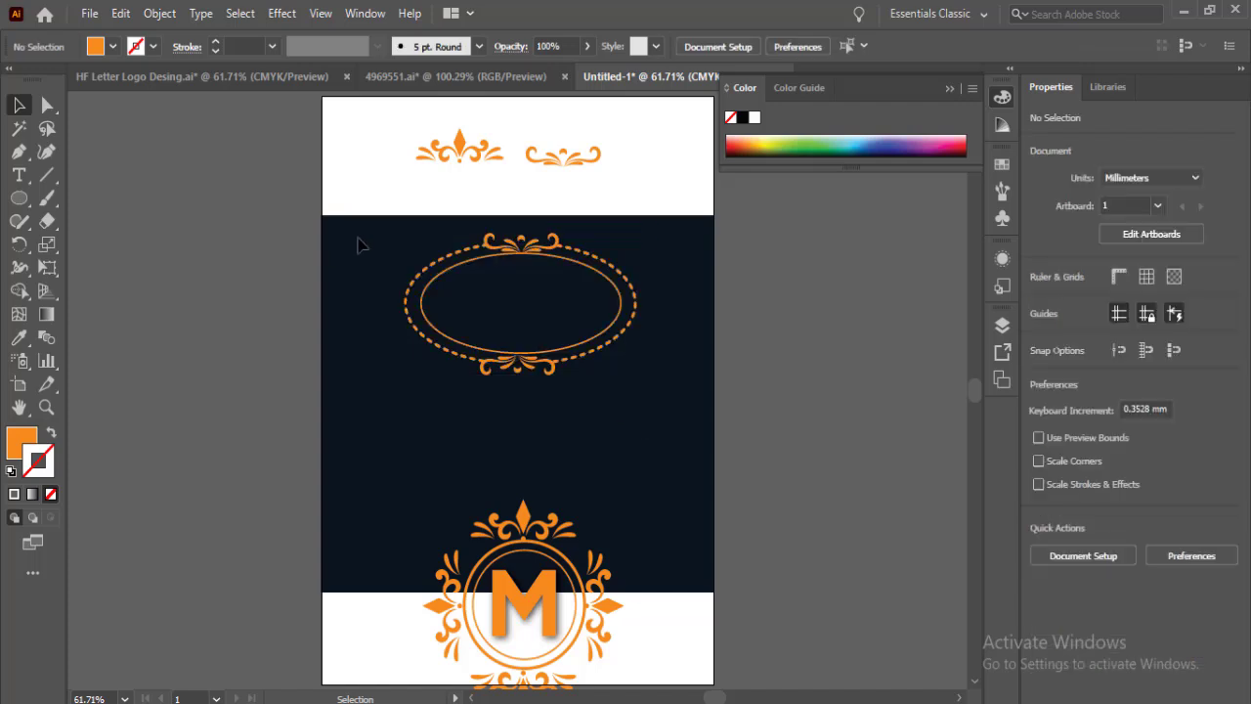
- Add the two-line text YOUR BRAND OR COMPANY NAME in orange Retroica at 24 pt, centred inside the oval frame
left_click(18, 174)
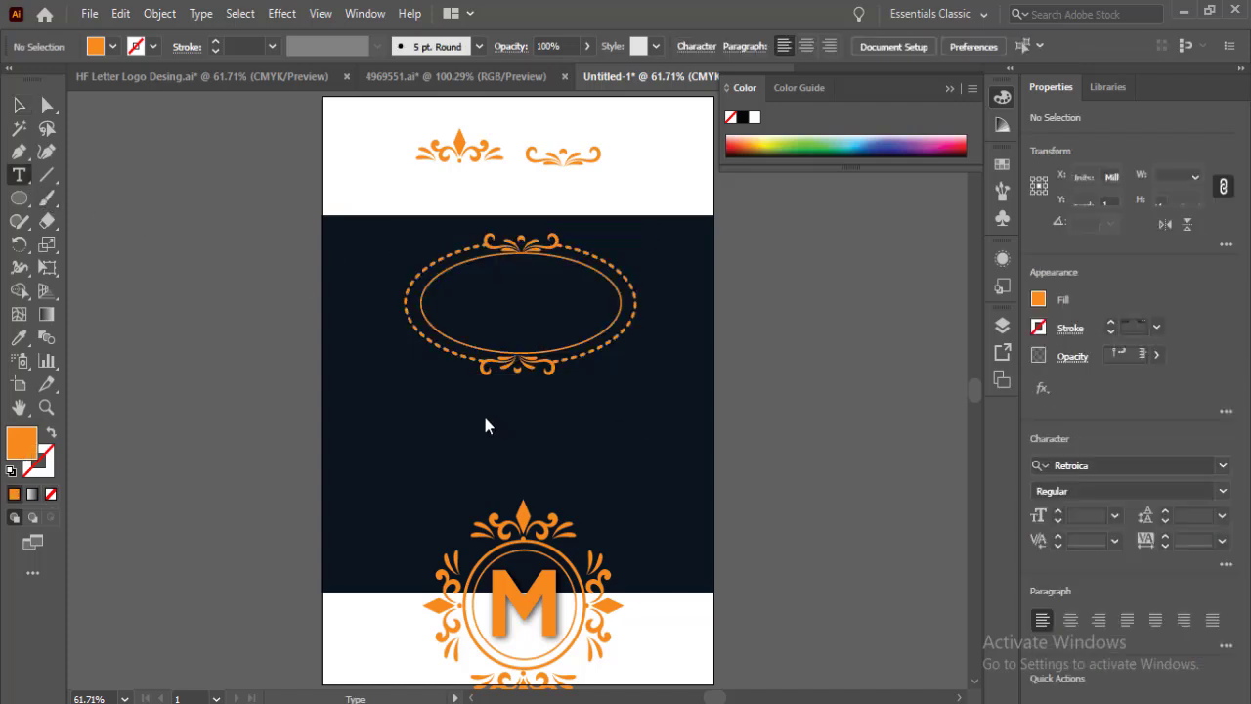
left_click_drag(476, 403, 523, 411)
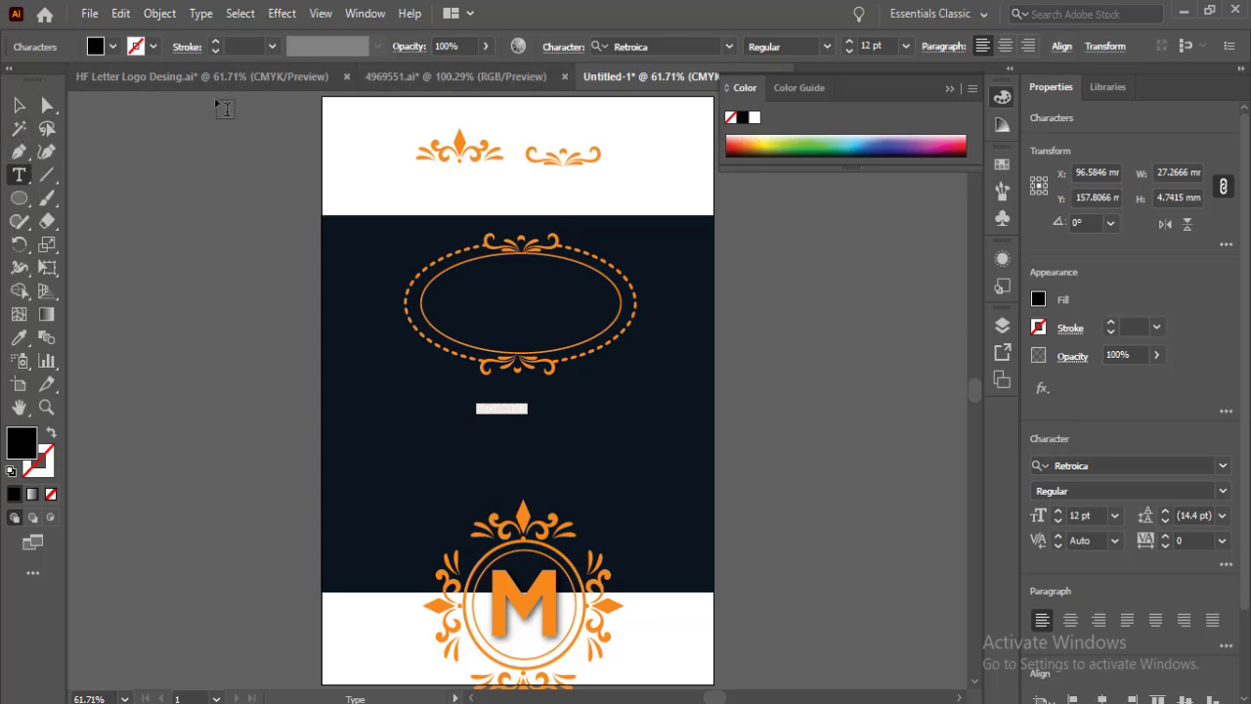
left_click(112, 48)
left_click(181, 85)
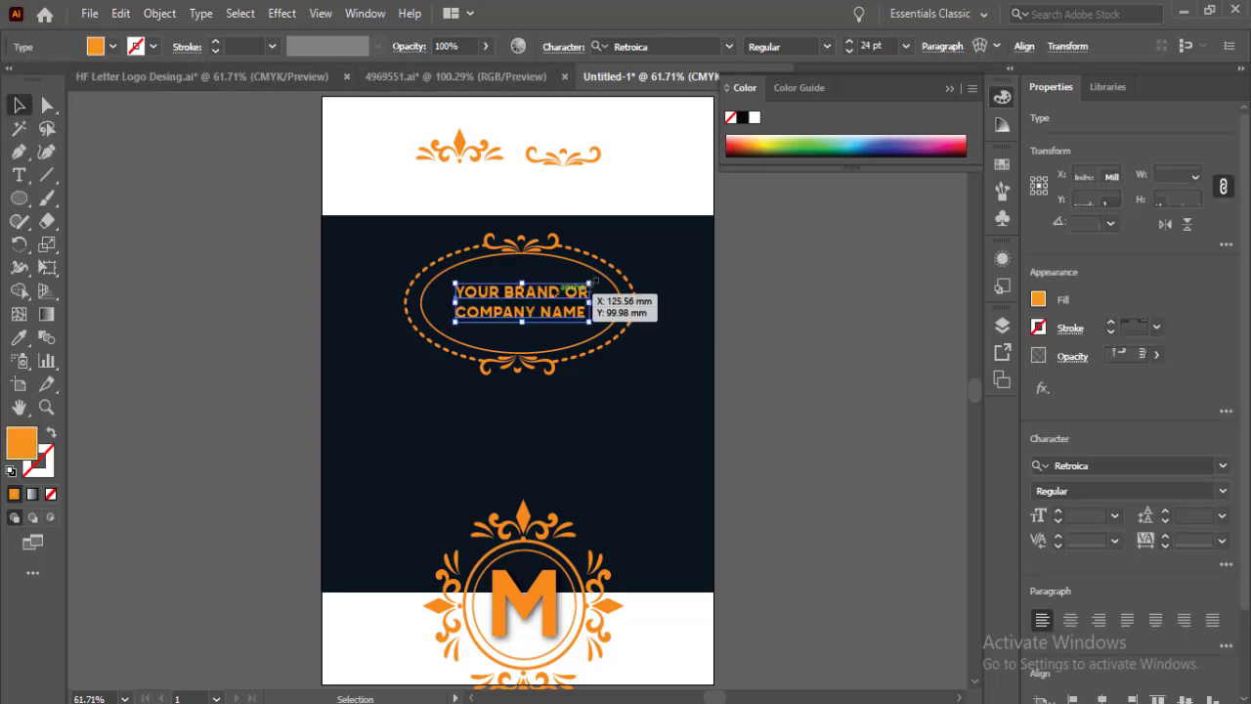
left_click(603, 437)
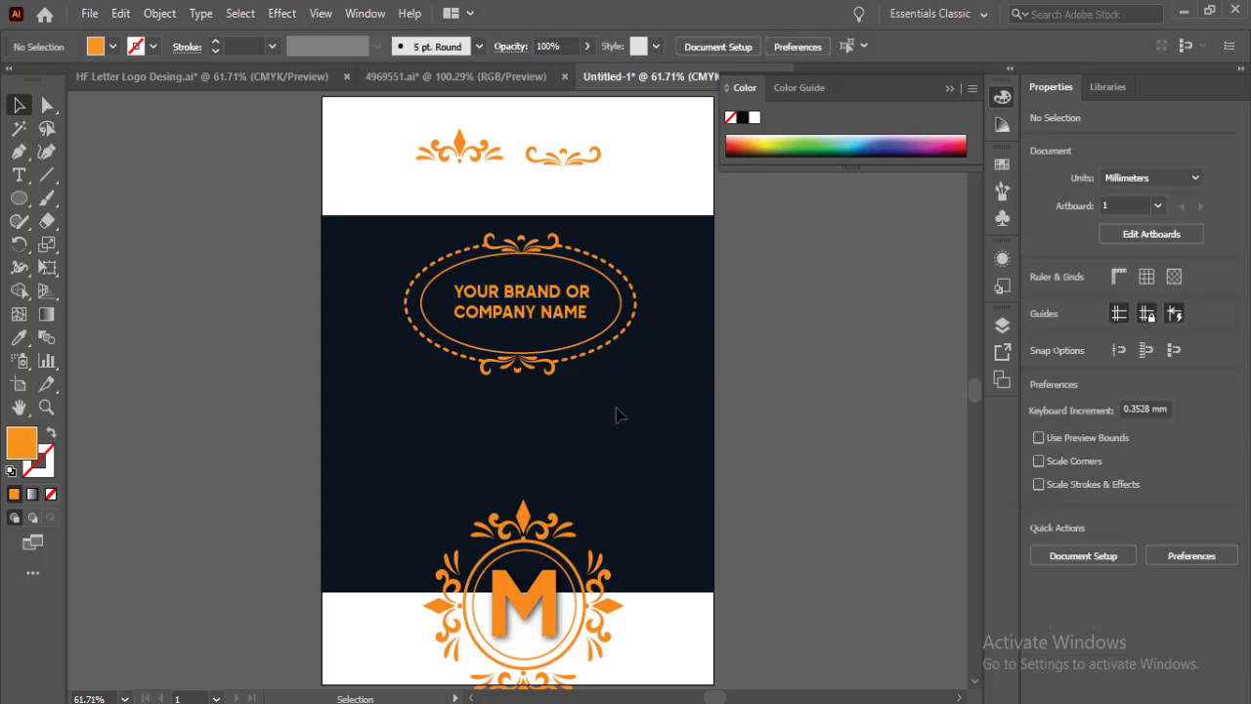
- Arrange the M emblem inside the dark rectangle, below the oval brand name frame at its upper edge
key("ctrl+z")
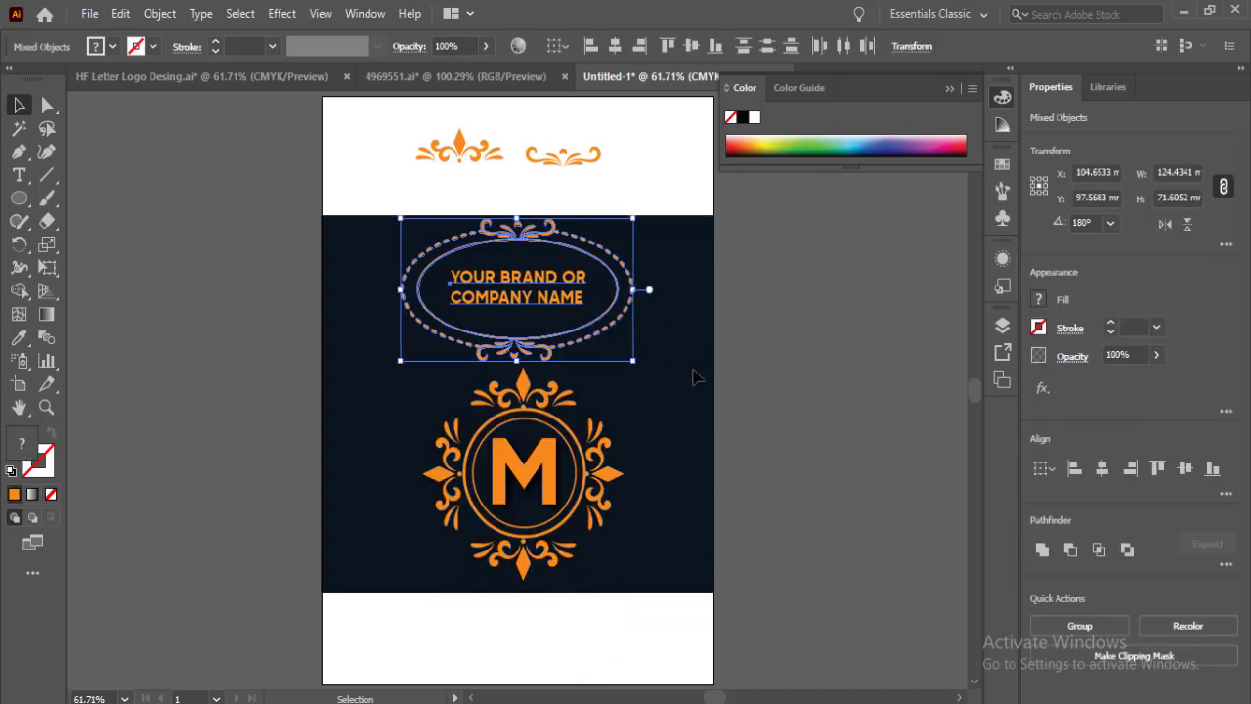
left_click(685, 383)
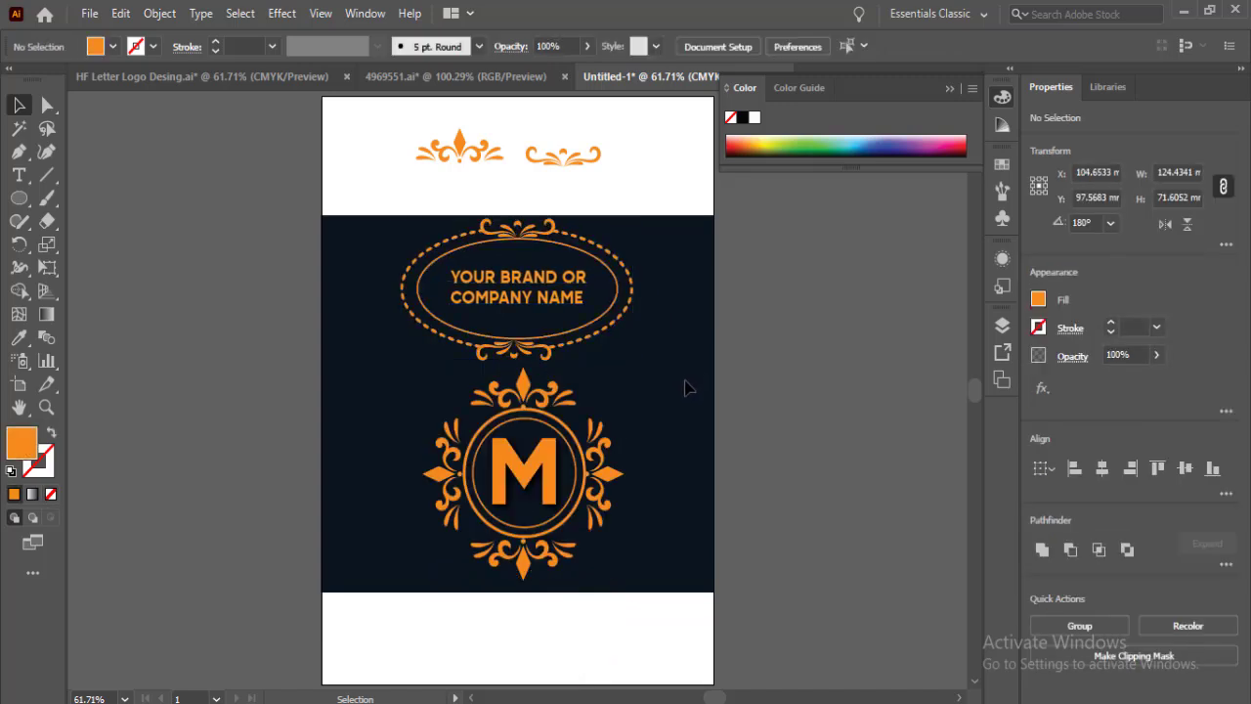